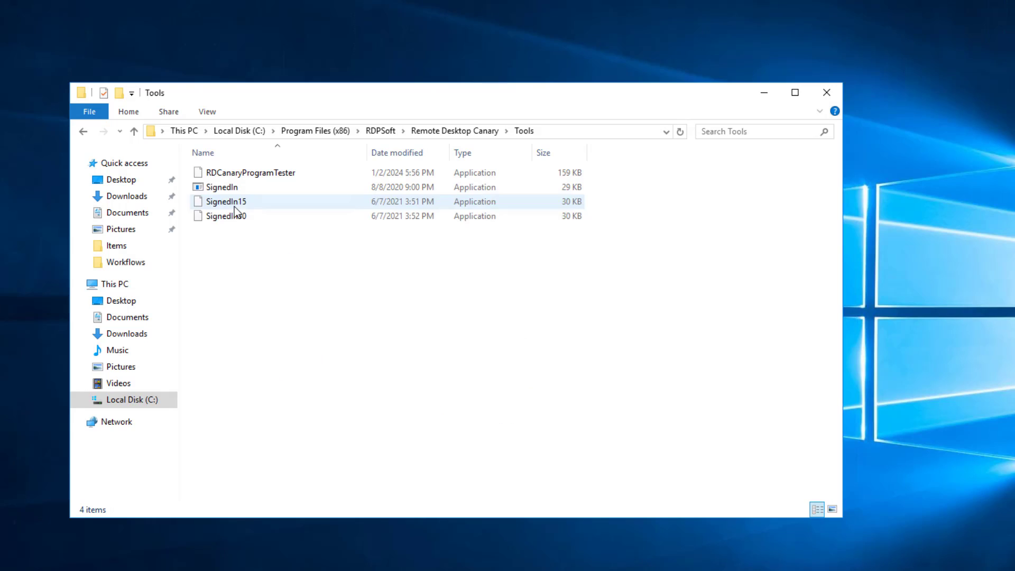
Copy RDCanaryProgramTester onto the desktop, run it, and centre the Program Tester window.
right_click(258, 174)
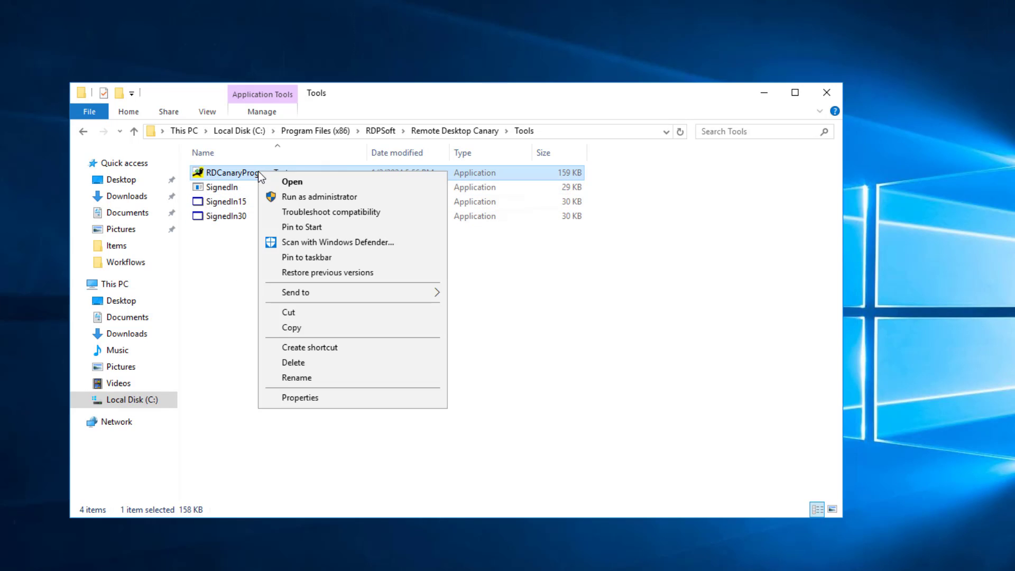
click(305, 329)
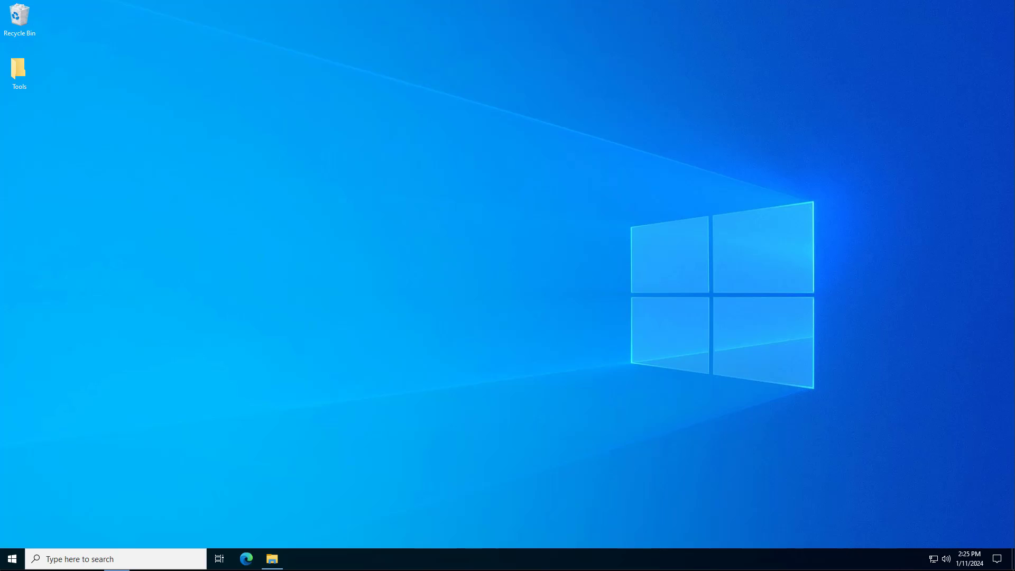
right_click(294, 170)
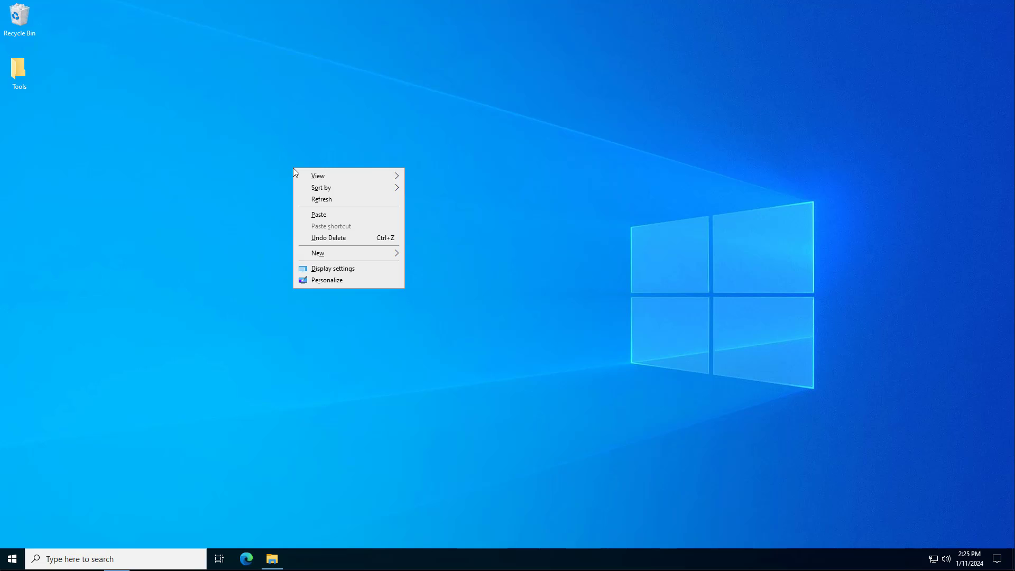
click(326, 217)
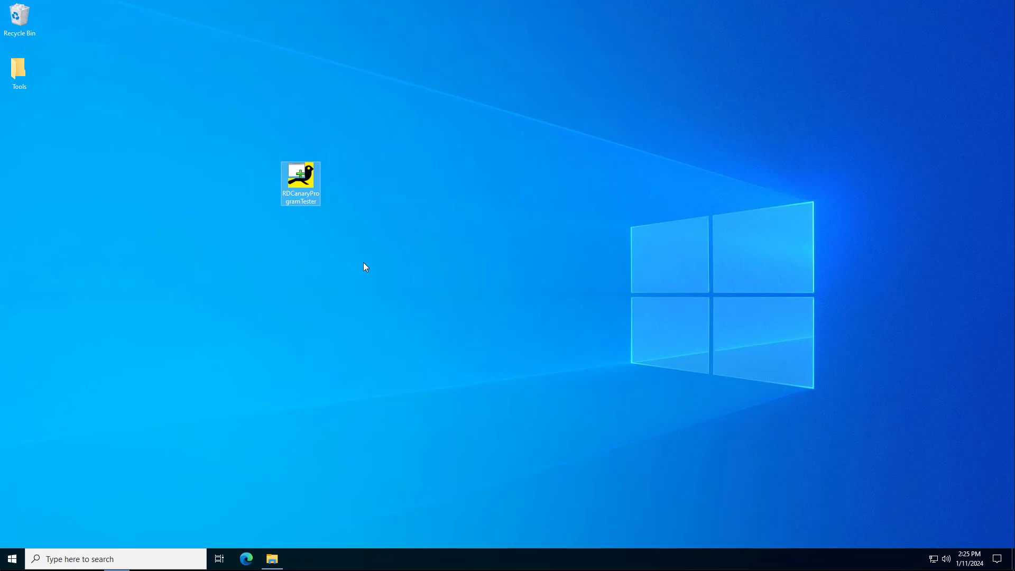
double_click(307, 184)
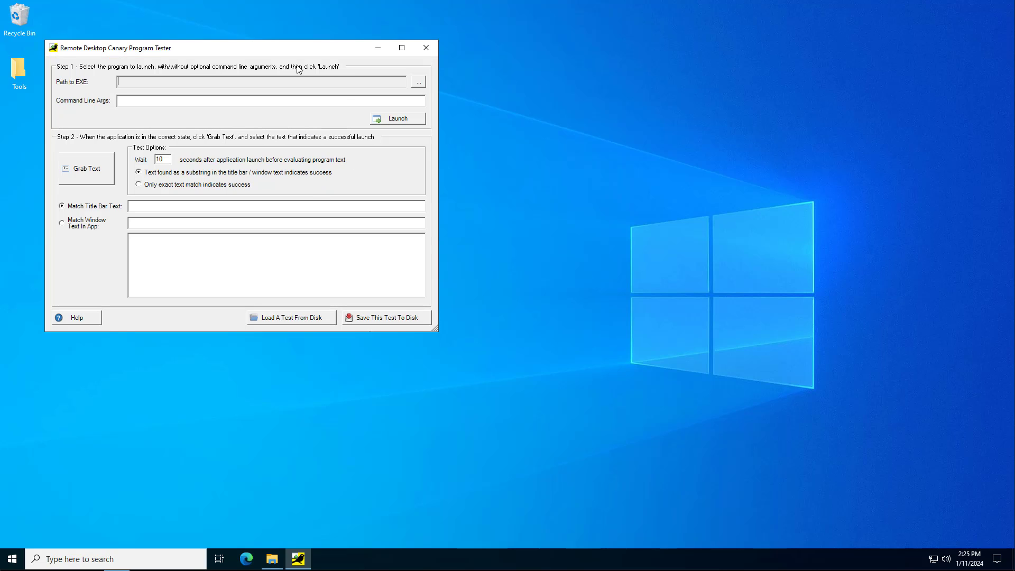
drag(276, 51, 438, 64)
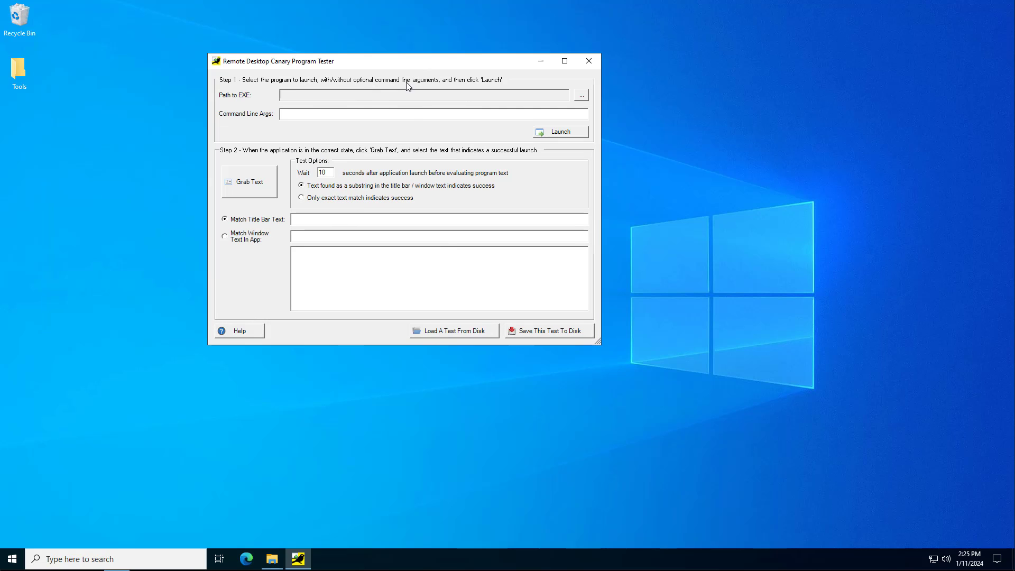
Open the Properties of the Microsoft Edge shortcut from its Start Menu file location.
click(13, 563)
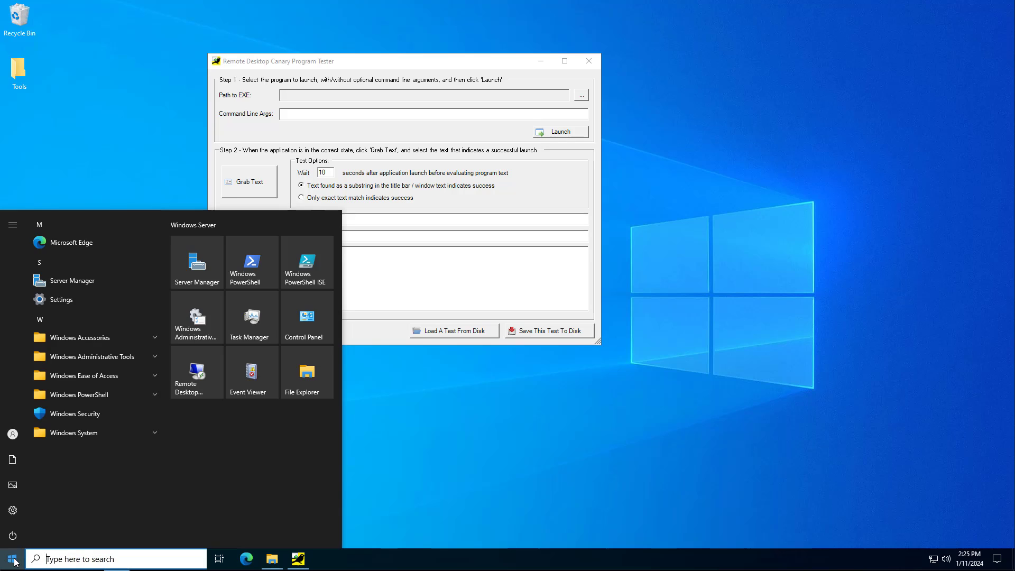
right_click(70, 242)
mouse_move(142, 271)
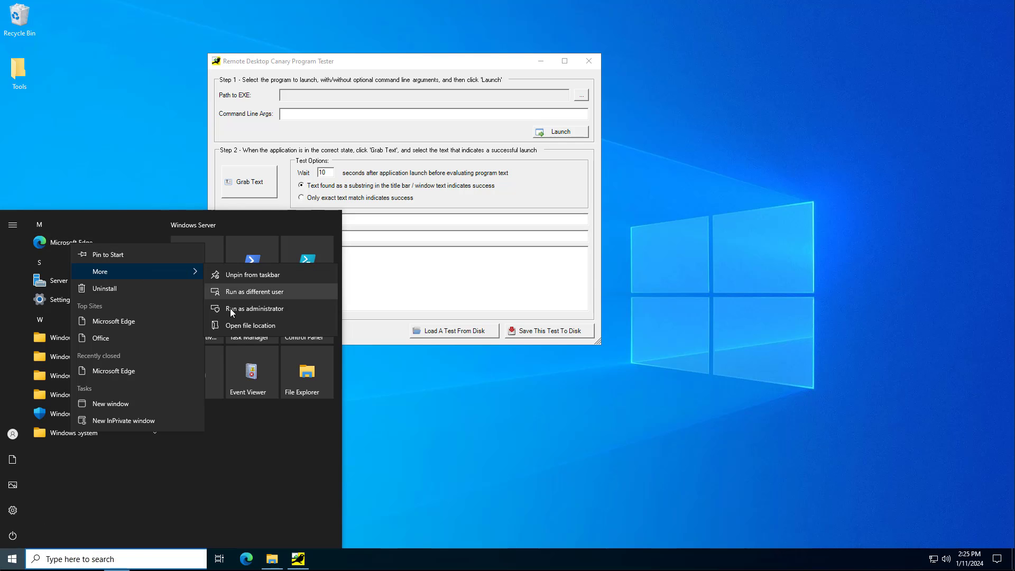
click(241, 325)
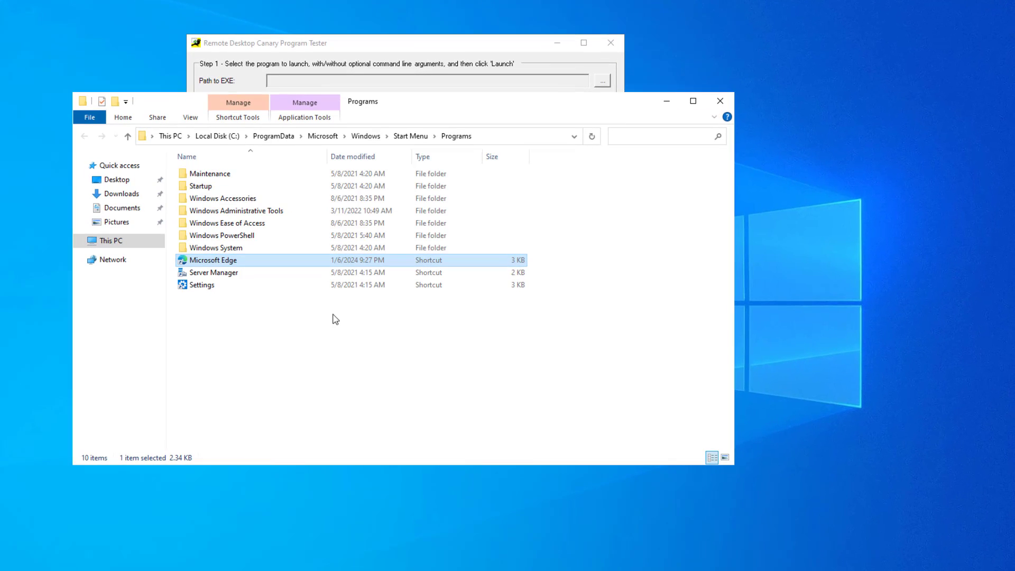
right_click(238, 261)
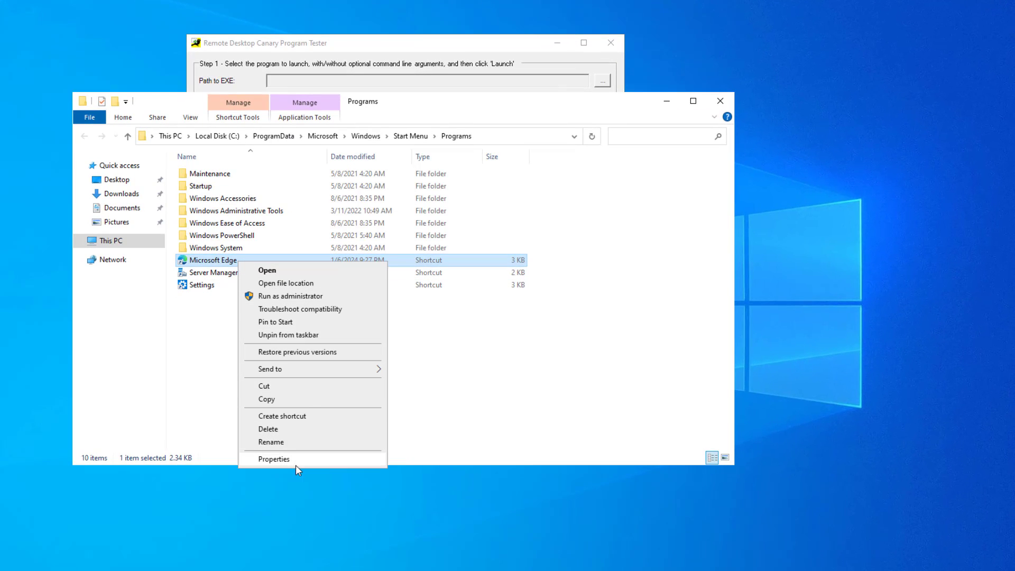
click(274, 458)
Copy the Edge Application folder portion of the shortcut's Target path.
click(413, 377)
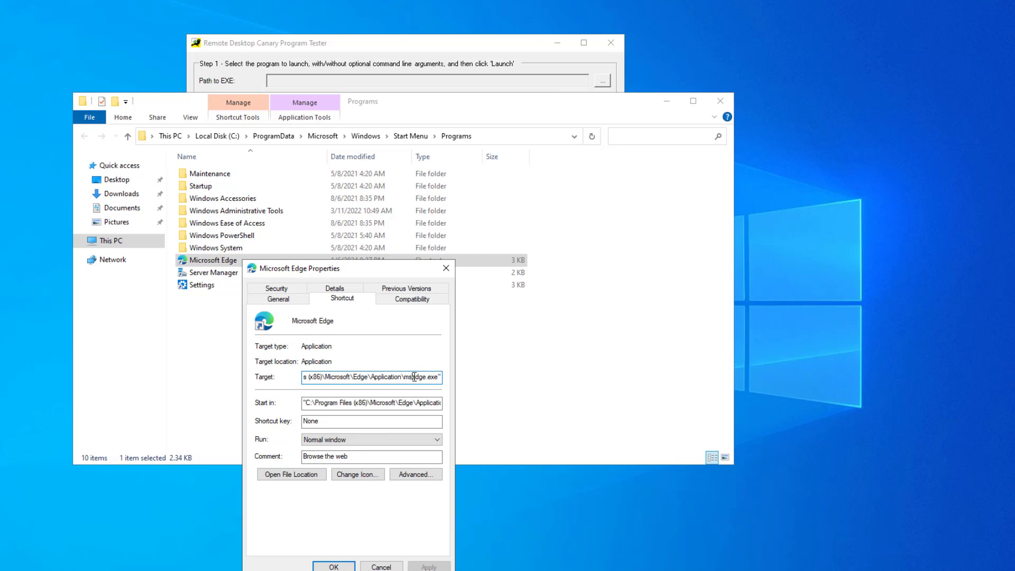
drag(405, 378, 307, 376)
right_click(319, 377)
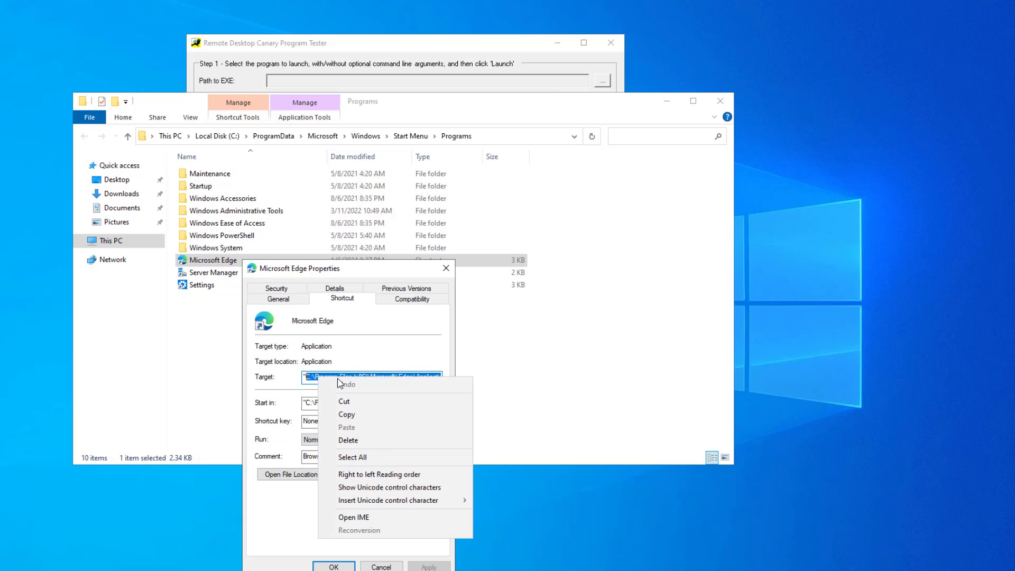
click(349, 412)
click(364, 48)
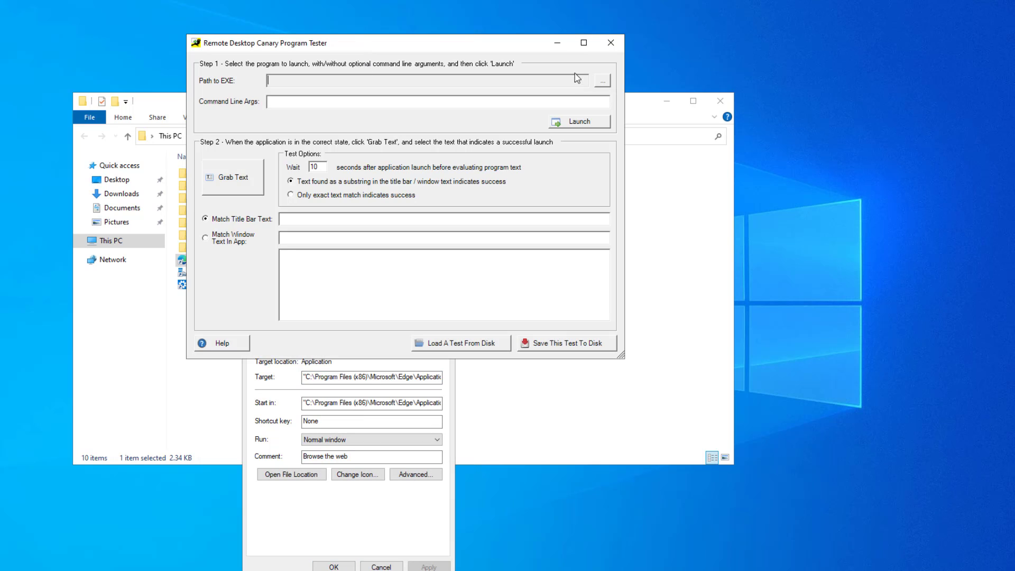
Set Path to EXE to msedge.exe using the pasted Edge folder path, then cancel the Edge Properties.
click(602, 80)
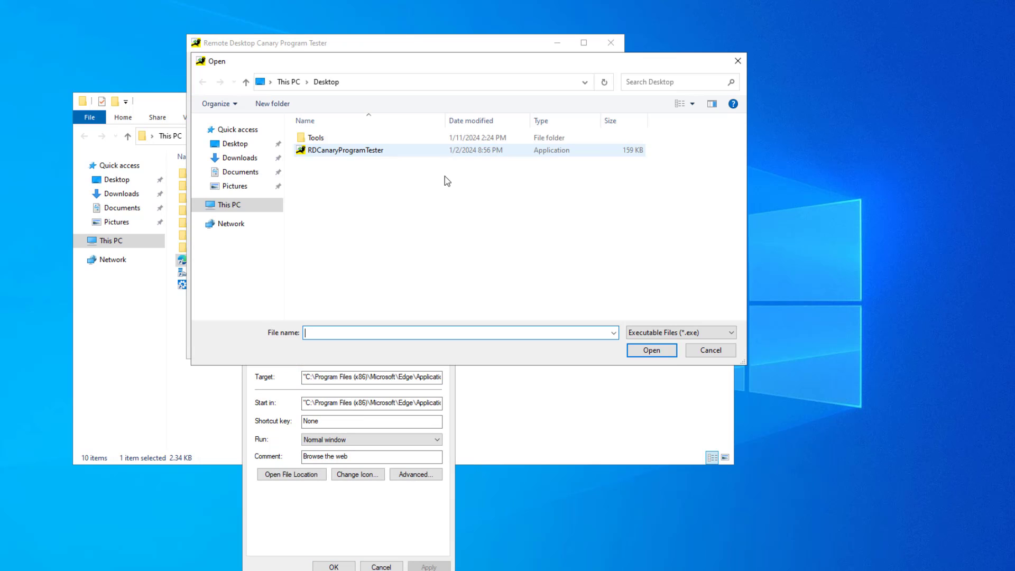
right_click(346, 329)
click(385, 380)
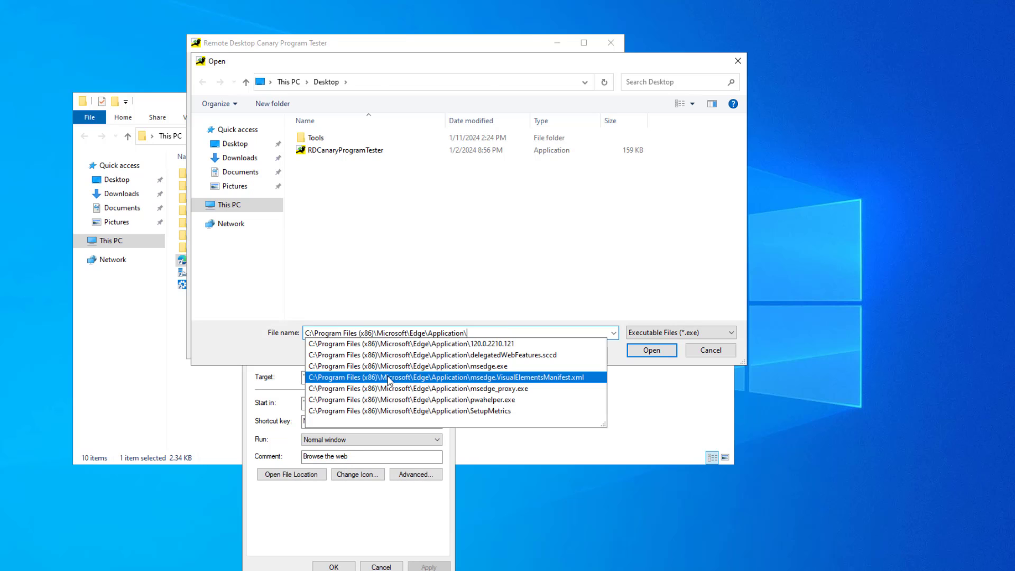
key(Return)
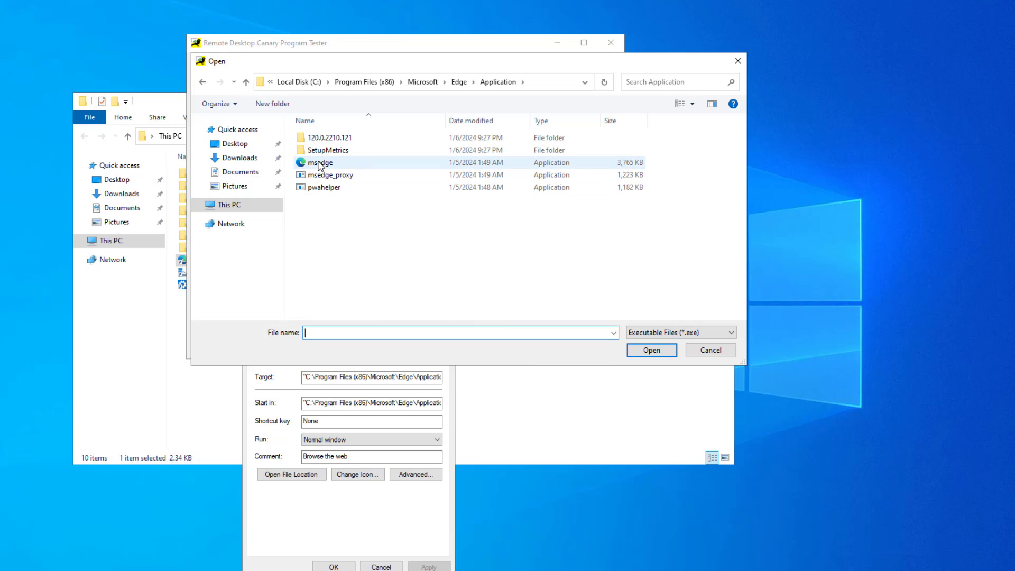
click(320, 164)
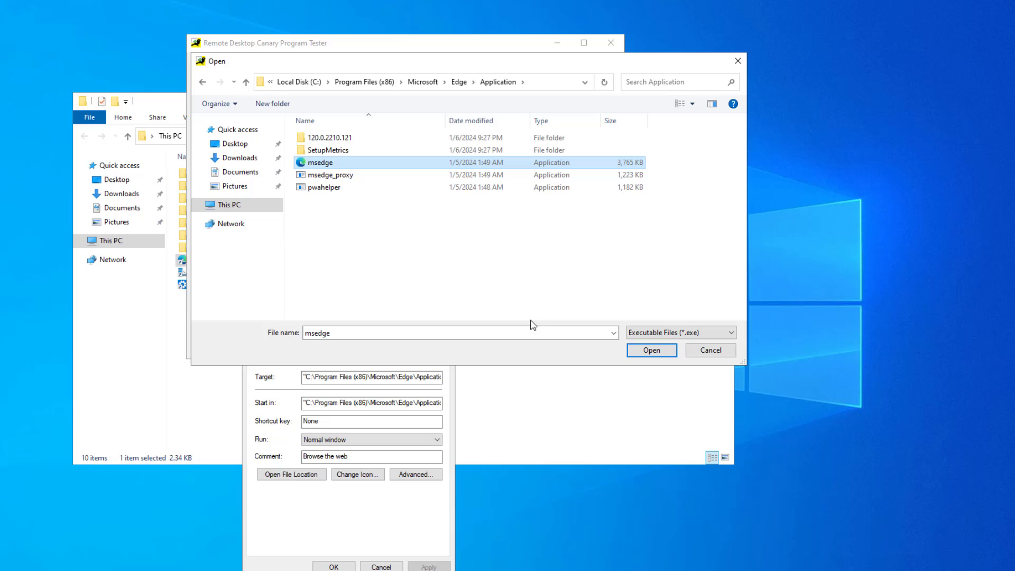
click(638, 351)
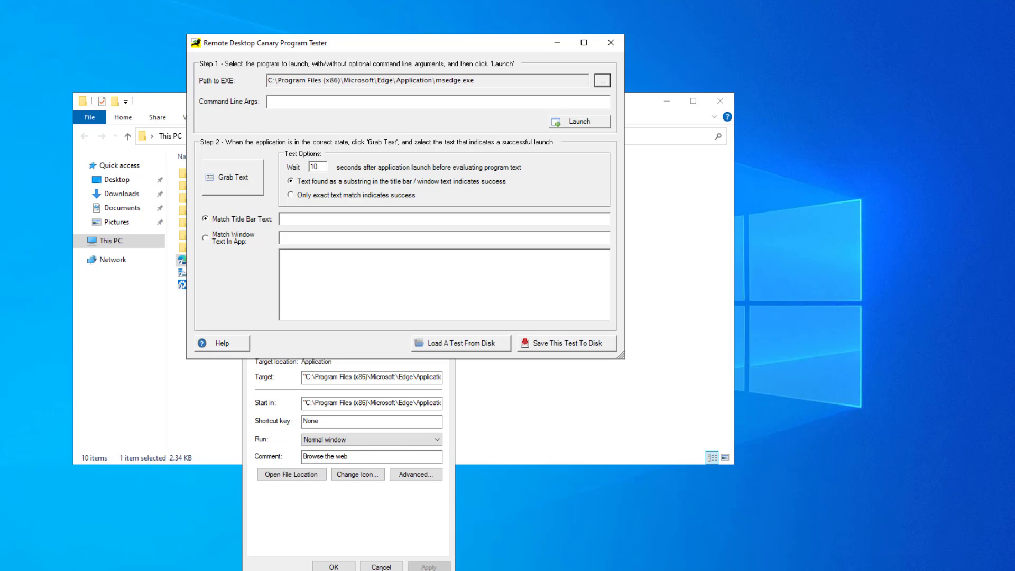
click(381, 567)
click(298, 107)
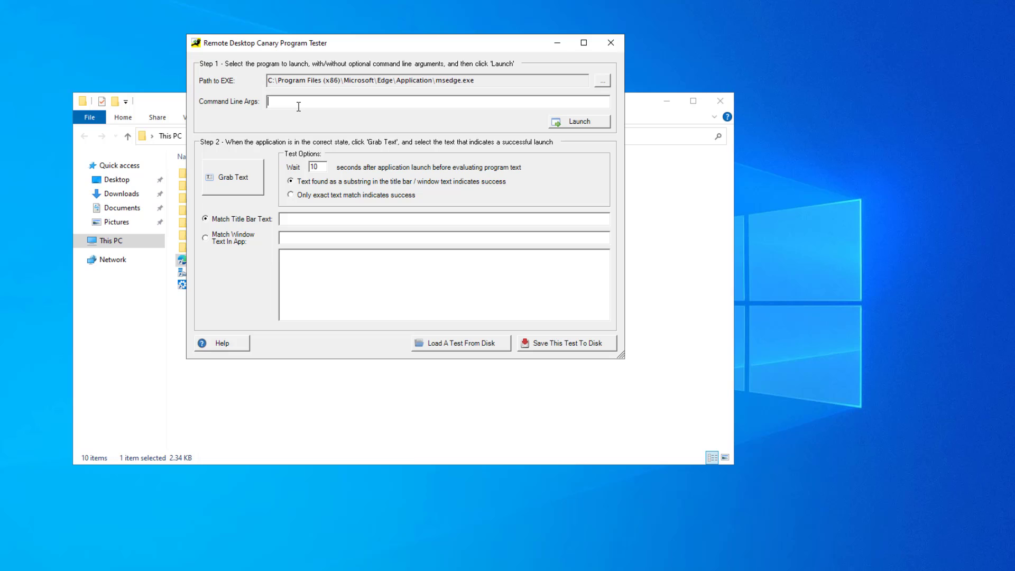
text(www.rdpsoft.com)
click(579, 125)
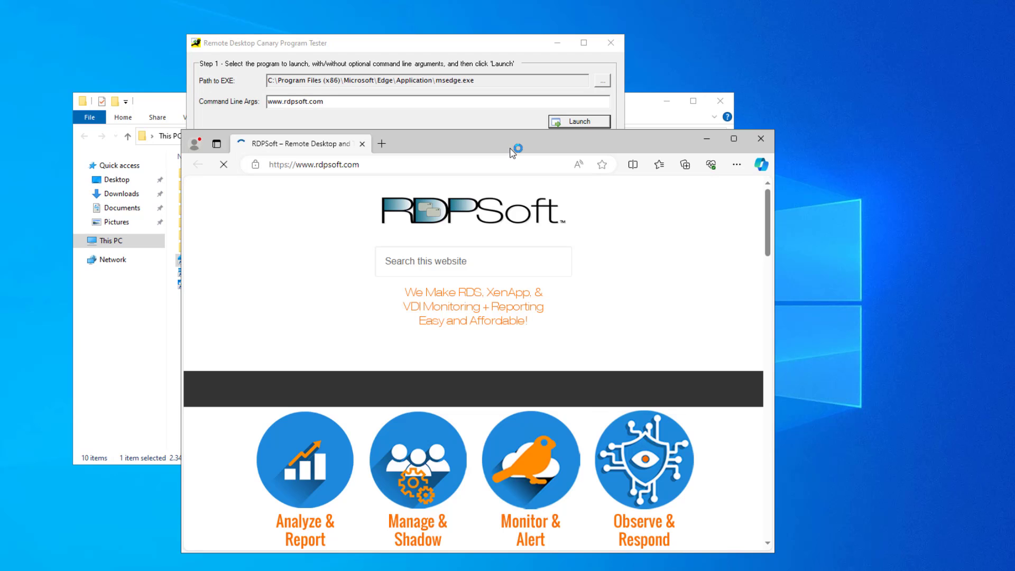
click(444, 50)
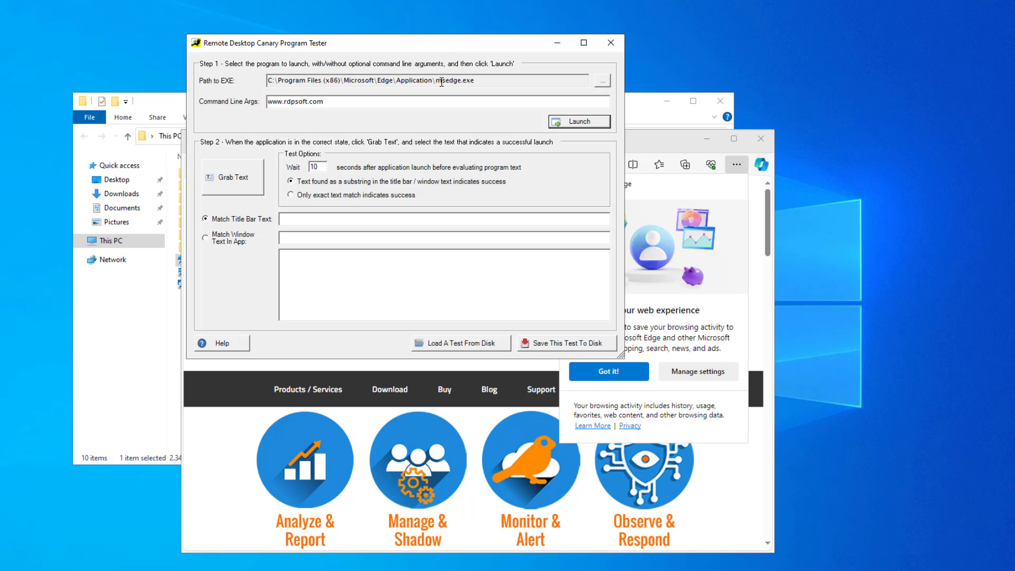
Capture Edge's window title and trim Match Title Bar Text to RDPSoft, keeping the 10-second wait.
click(247, 181)
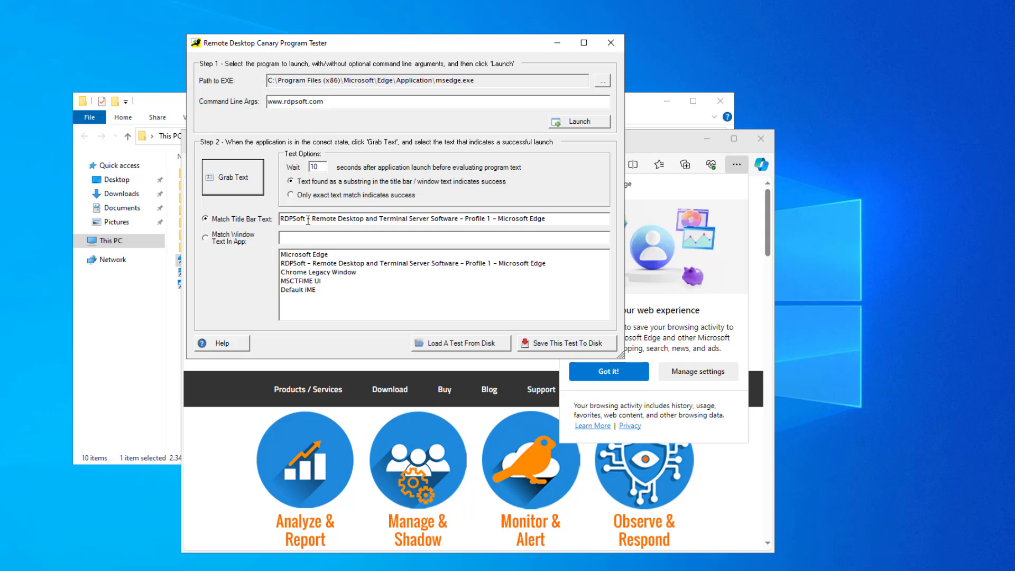
drag(306, 220, 569, 221)
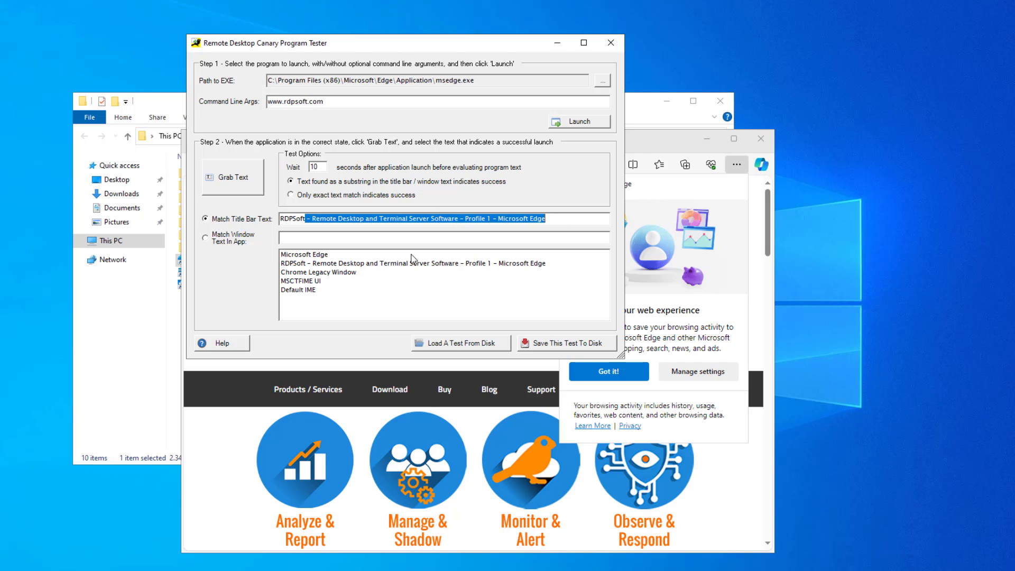
key(Delete)
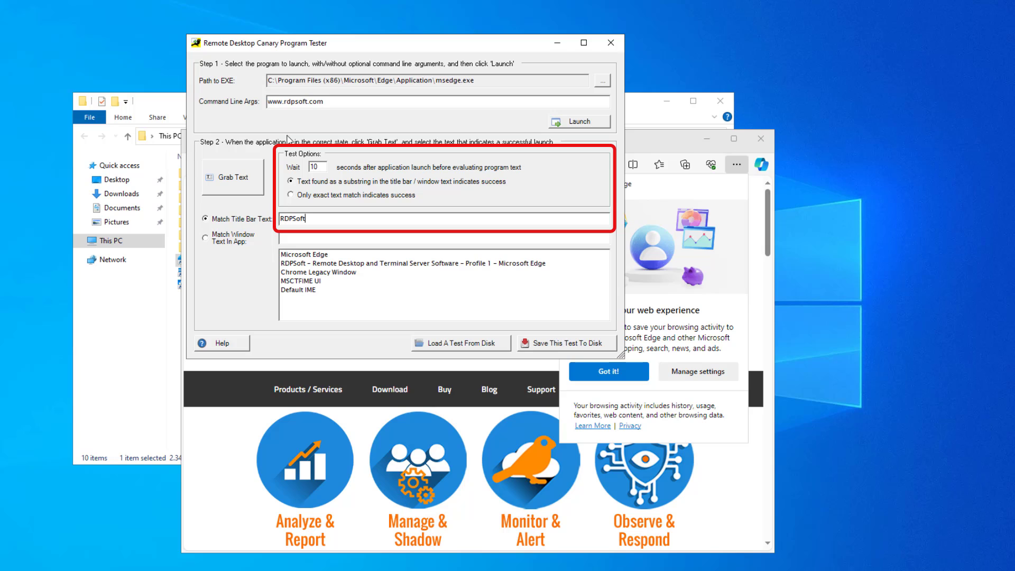
click(321, 168)
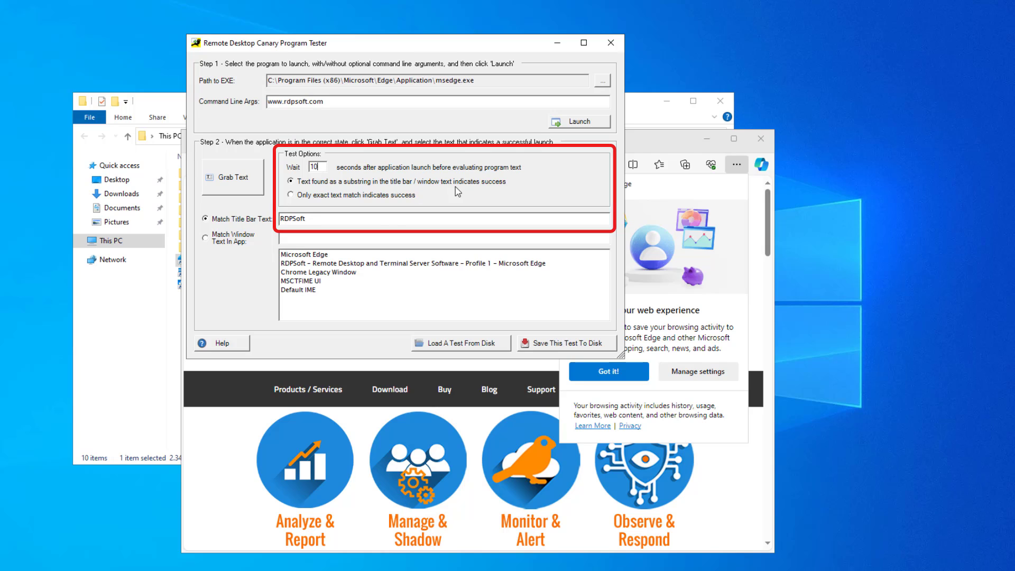
Save the test as CanaryProgramTest.cypt on the desktop, then close the tester and Edge.
click(569, 344)
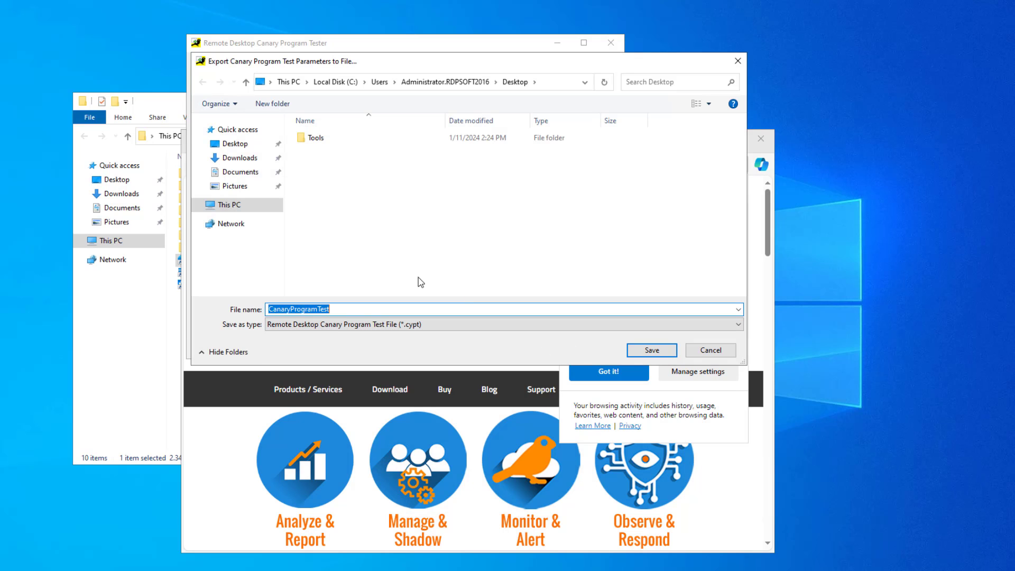
key(Return)
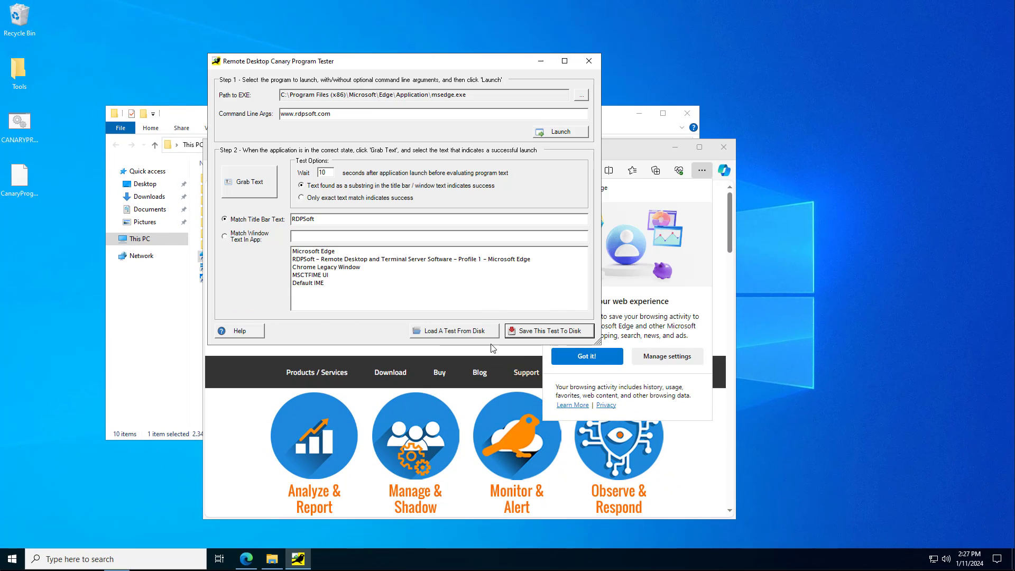
click(594, 64)
click(725, 149)
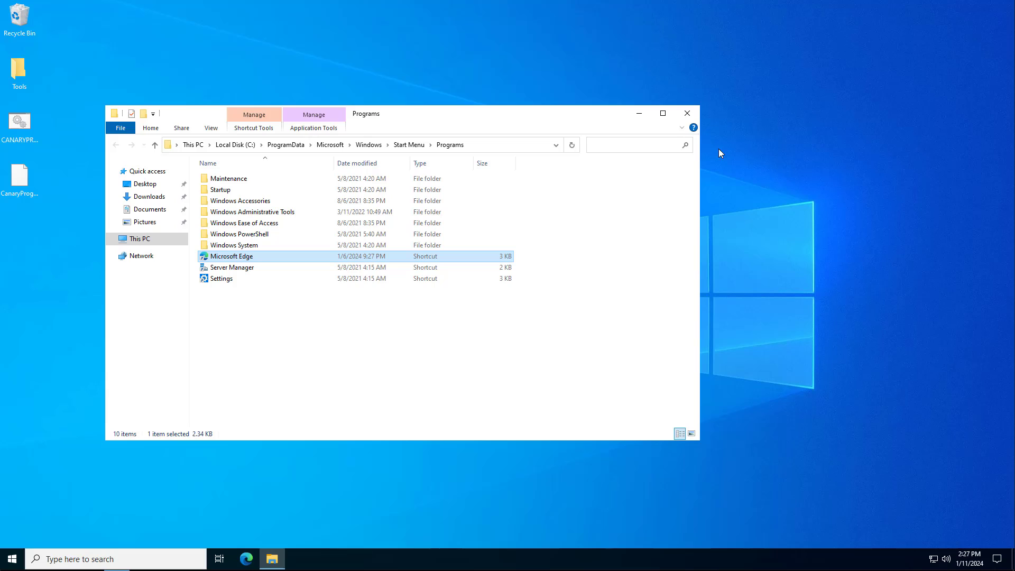
Select CANARYPROGRAMTEST and CanaryProgramTest.cypt on the desktop and copy them.
click(687, 116)
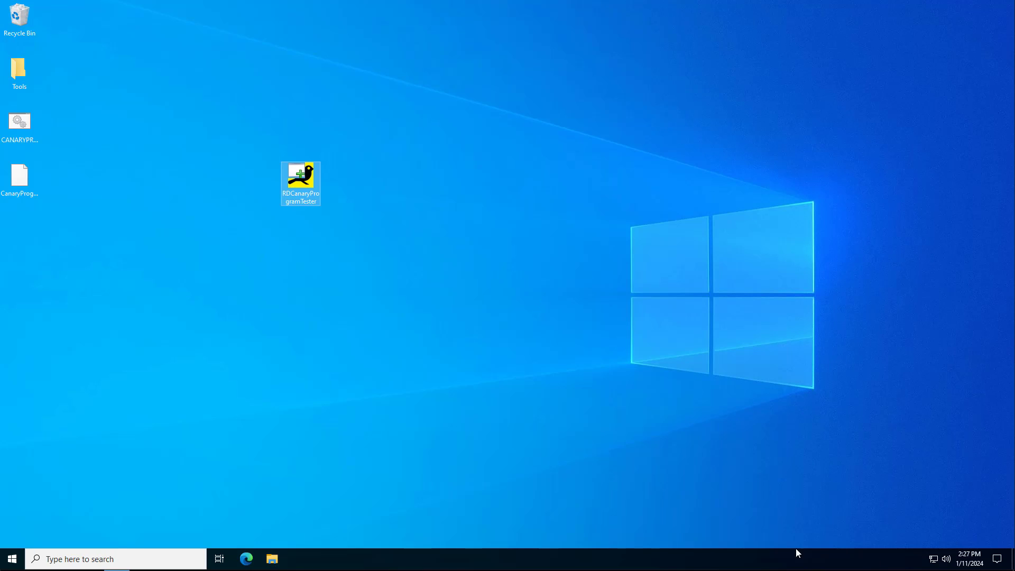
click(27, 141)
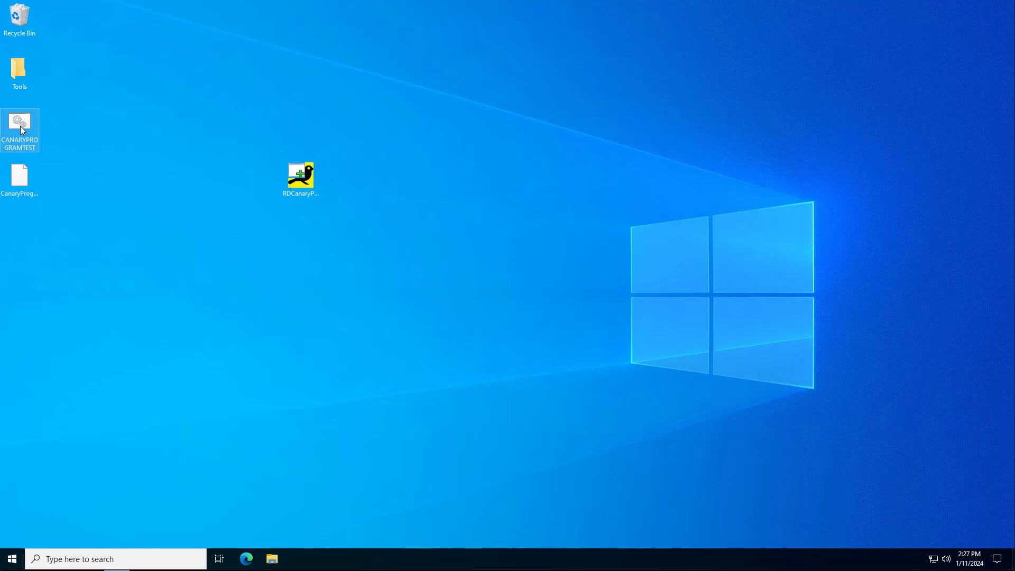
click(20, 192)
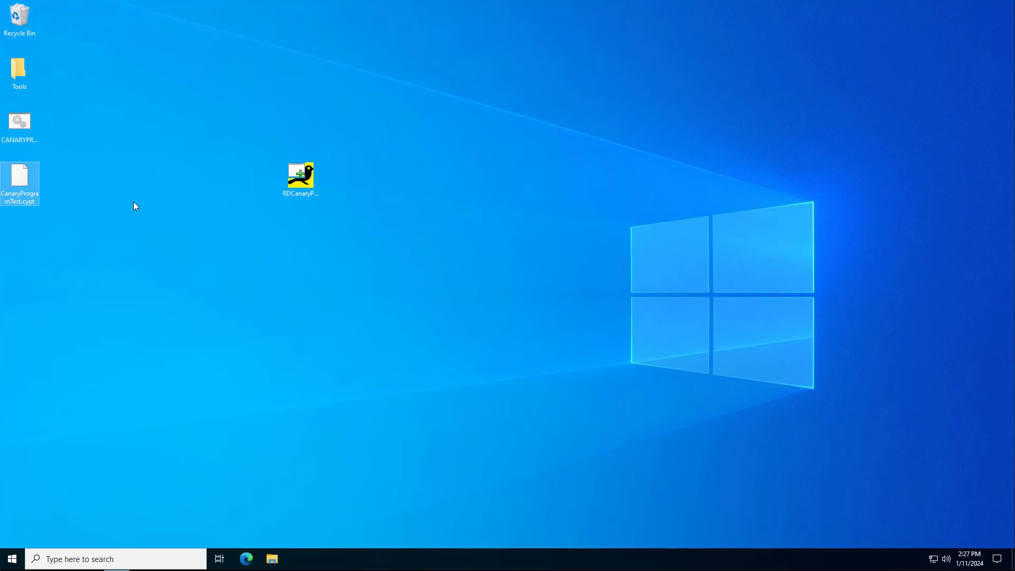
click(83, 115)
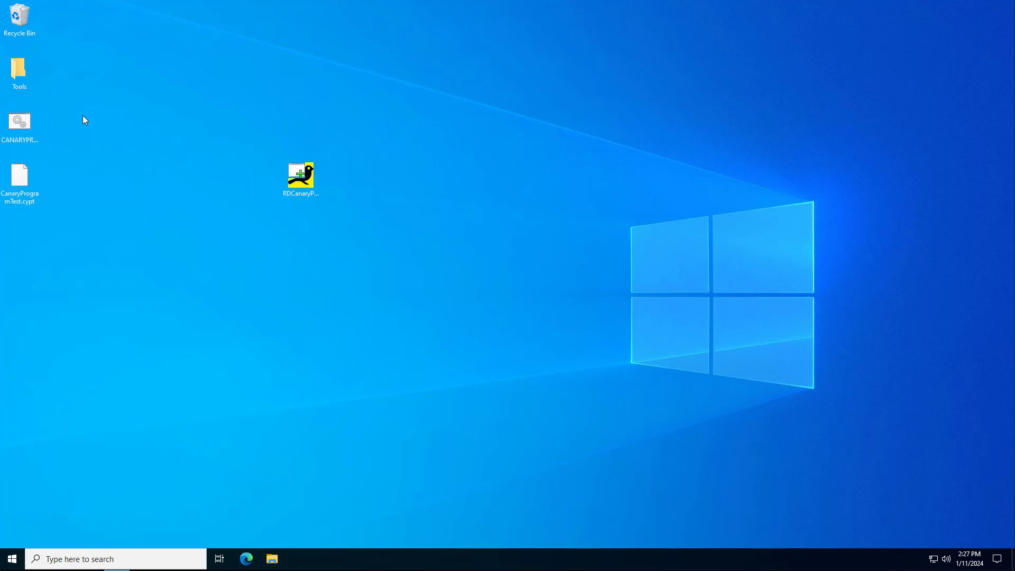
drag(34, 128, 24, 175)
right_click(19, 177)
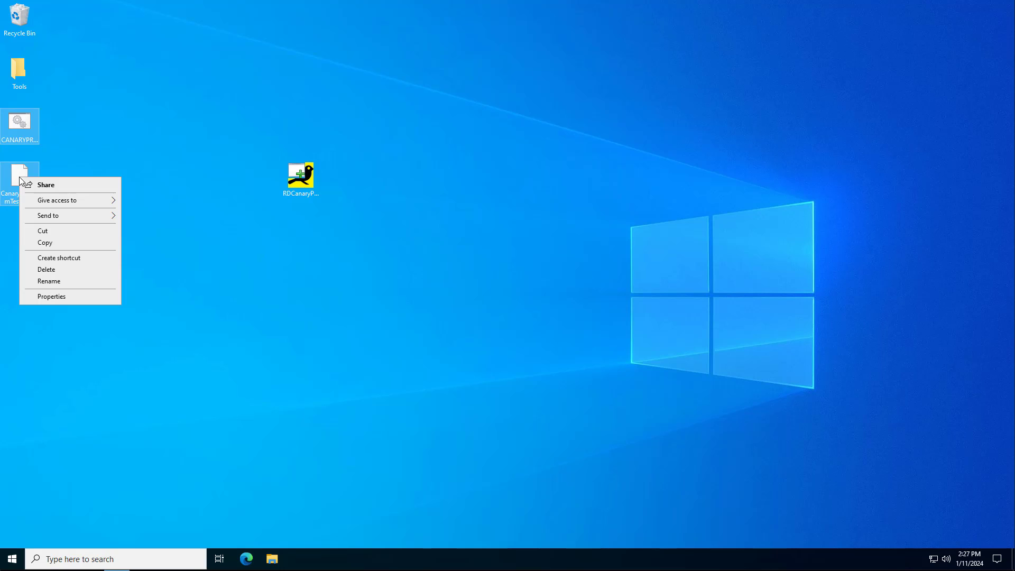
click(65, 244)
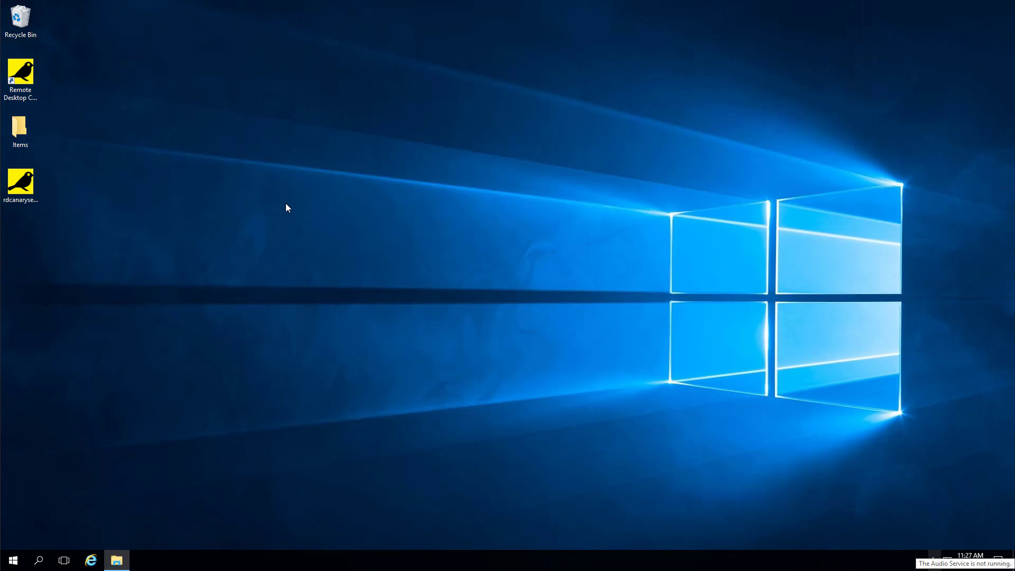
Paste both test files onto the other machine's desktop.
right_click(286, 207)
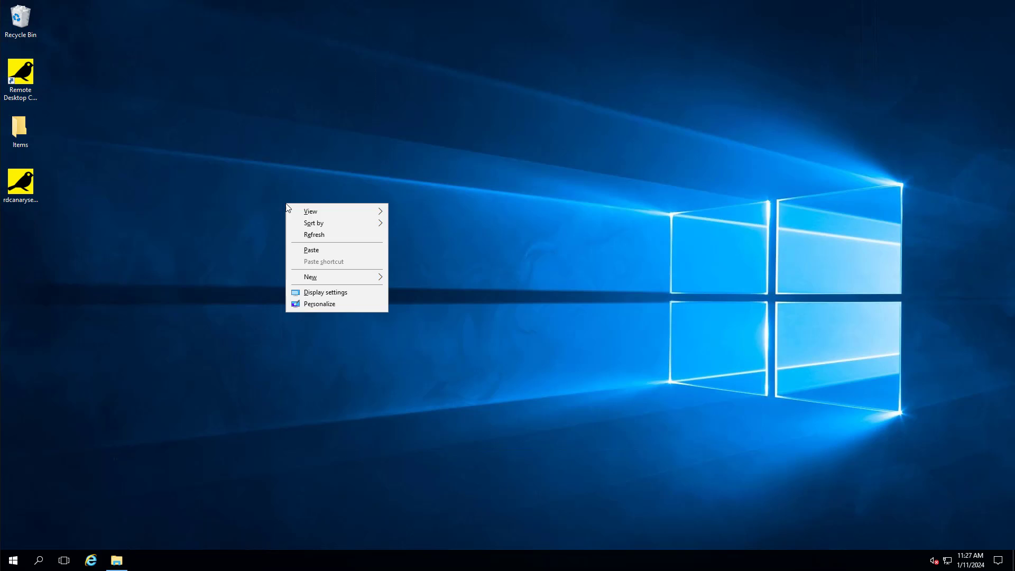
click(324, 249)
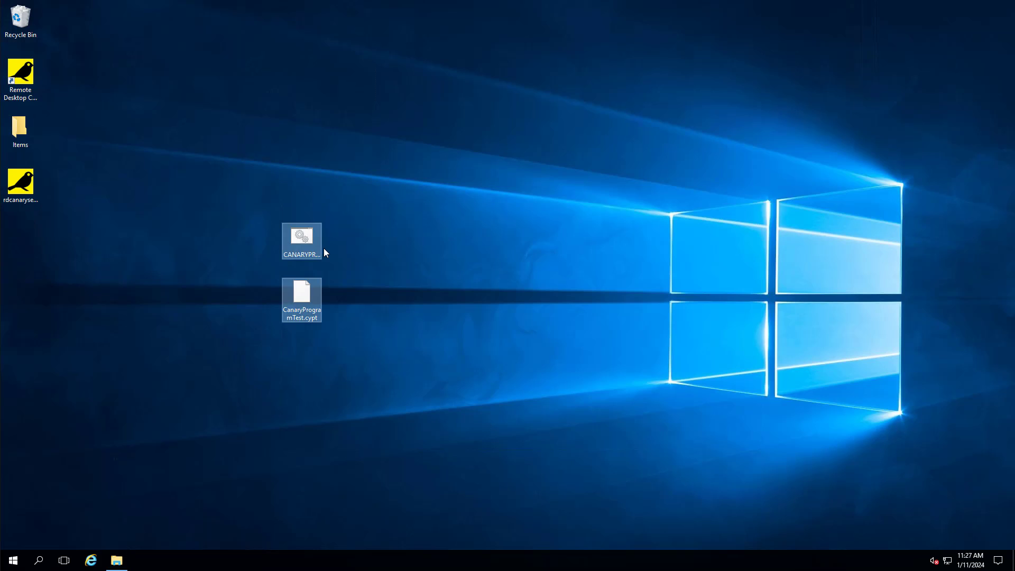
click(367, 306)
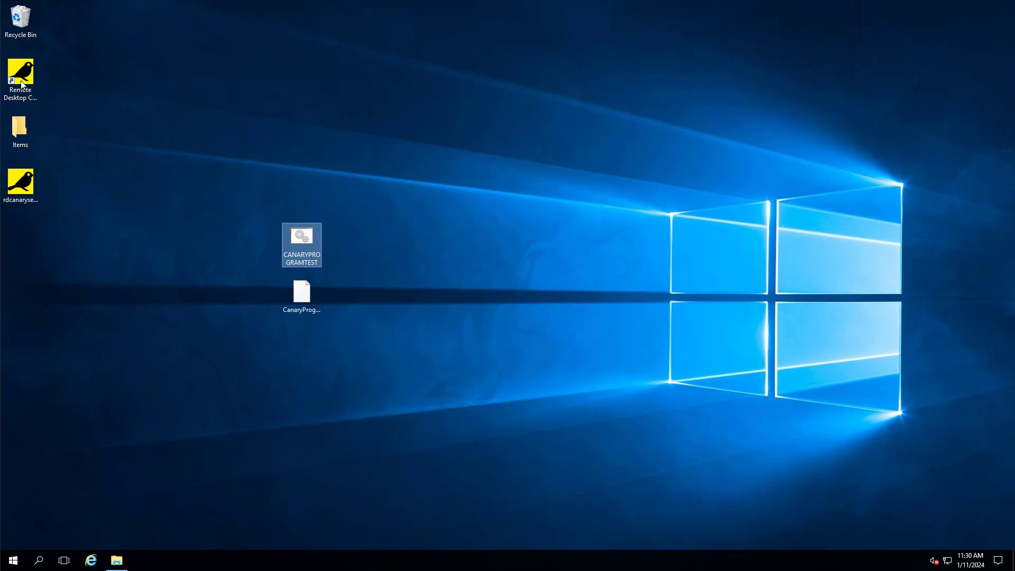
Launch Remote Desktop Canary and create a new workflow, passing the wizard introduction.
double_click(21, 81)
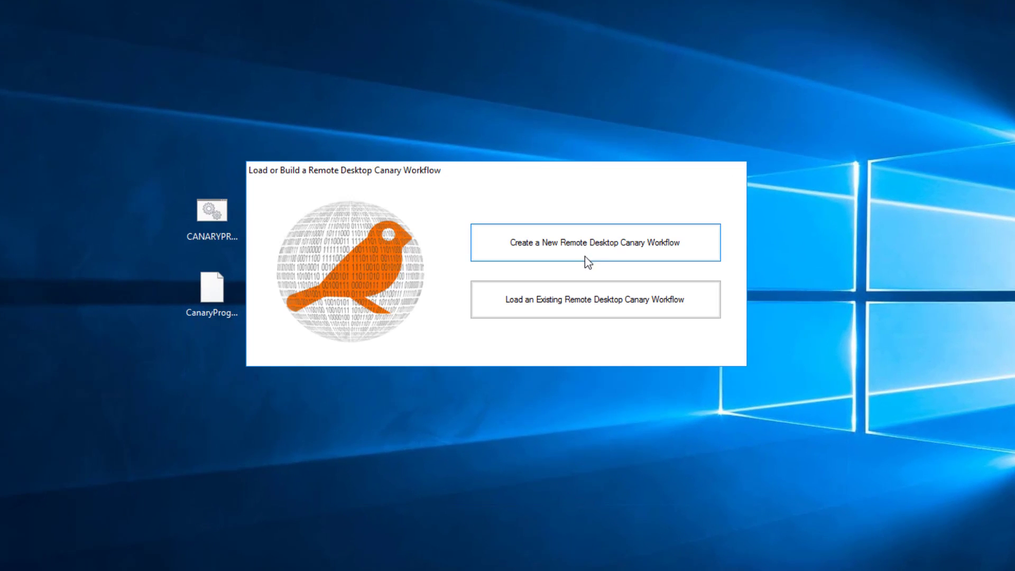
click(582, 243)
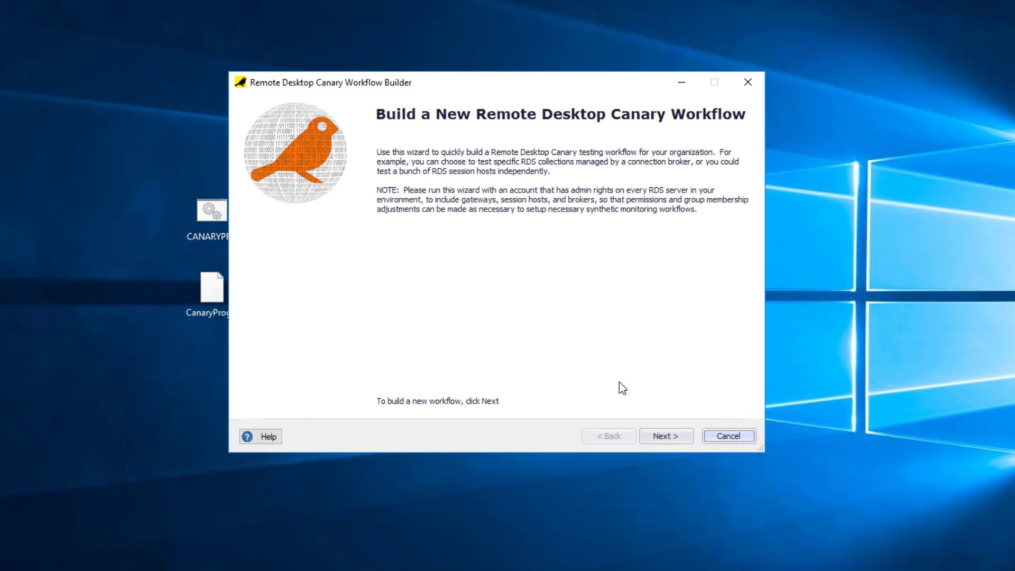
click(659, 435)
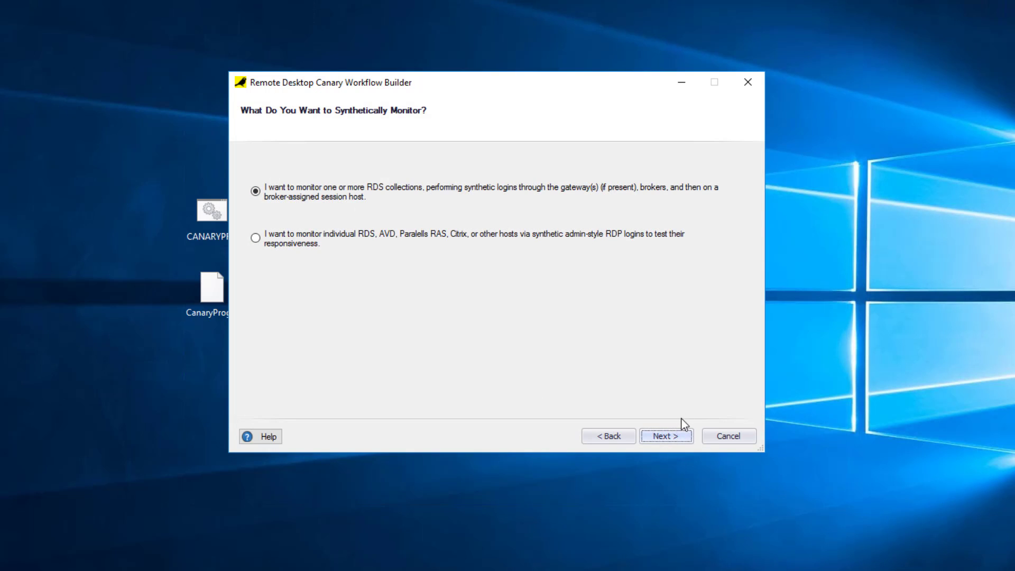
Enter broker RDS2022CB, fetch its collections, tick 2022 Apps, and continue.
click(667, 437)
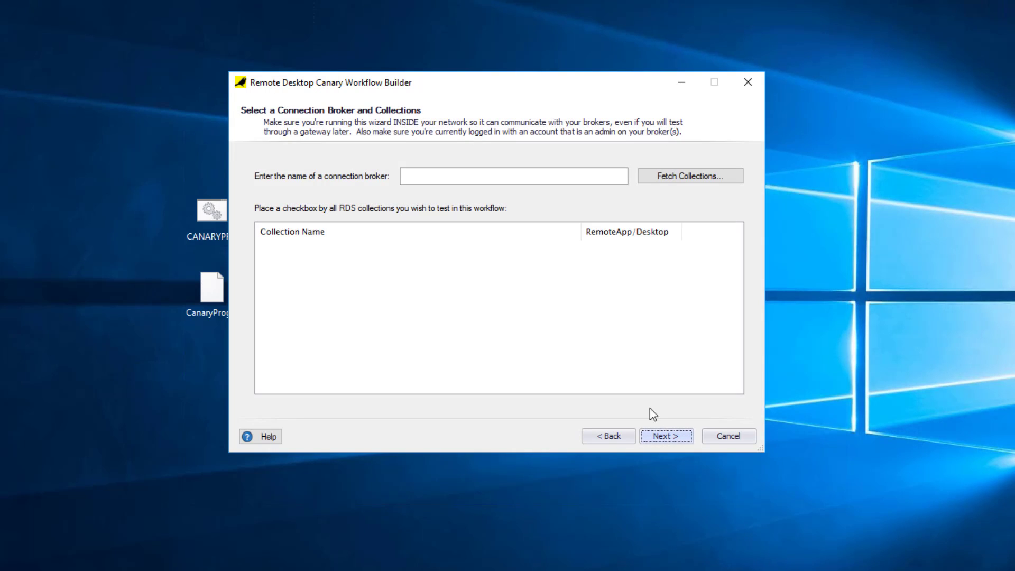
click(424, 171)
text(RDS)
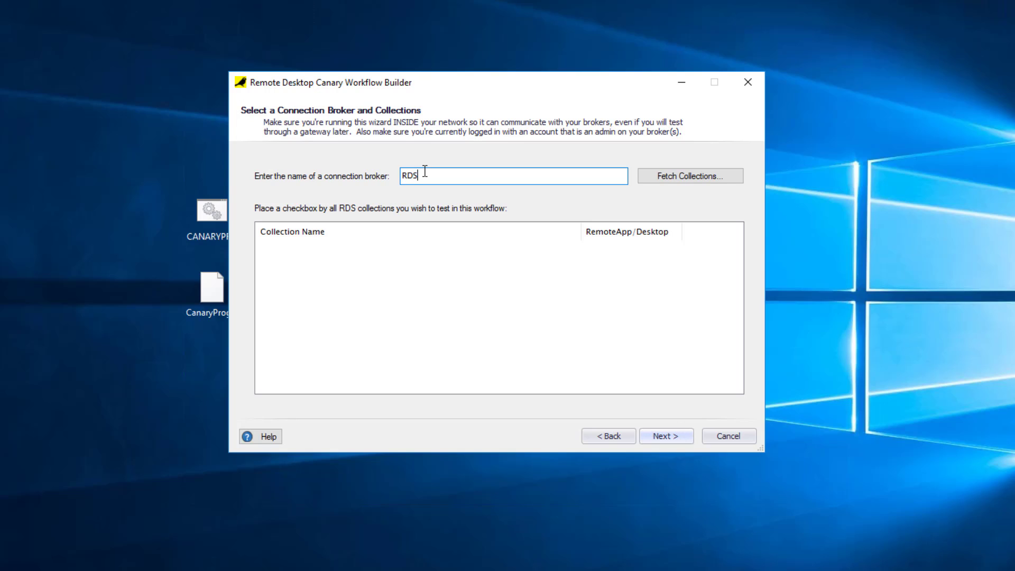
text(2022CB)
click(676, 179)
click(264, 247)
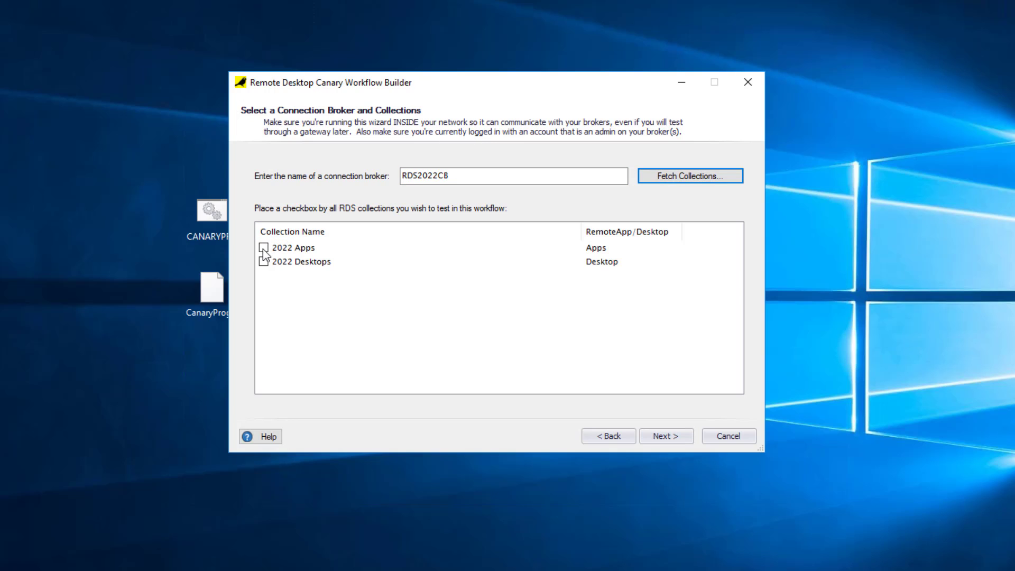
click(664, 440)
Disable the RD gateway, enter the alert e-mail address, choose Test App Presence, and browse for the test file.
click(306, 173)
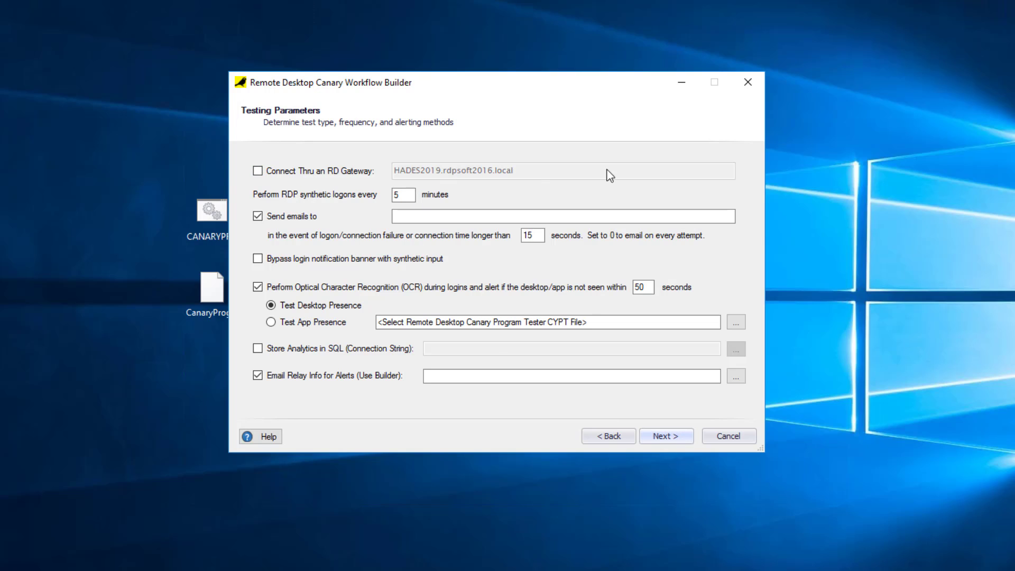
click(464, 216)
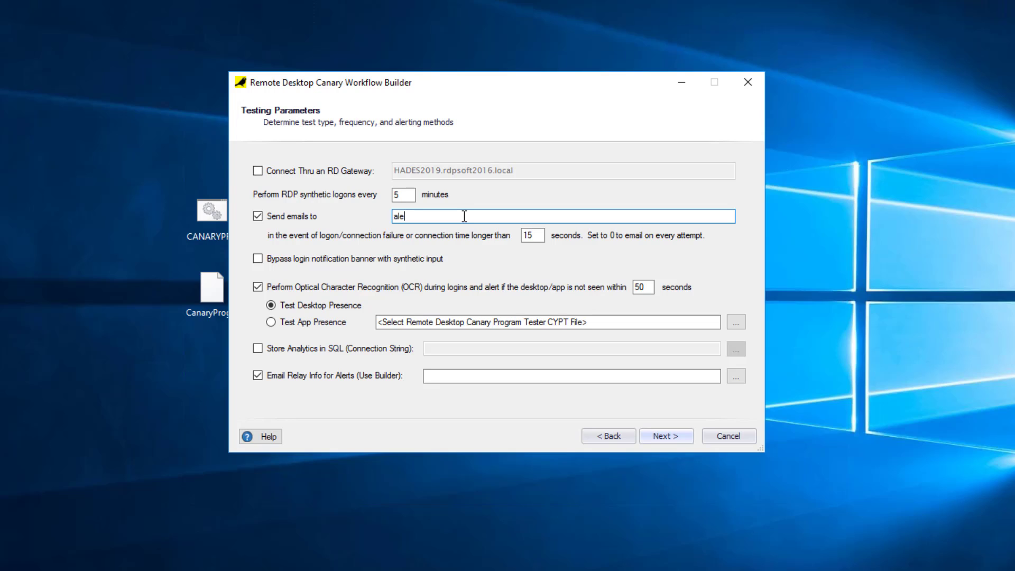
click(333, 323)
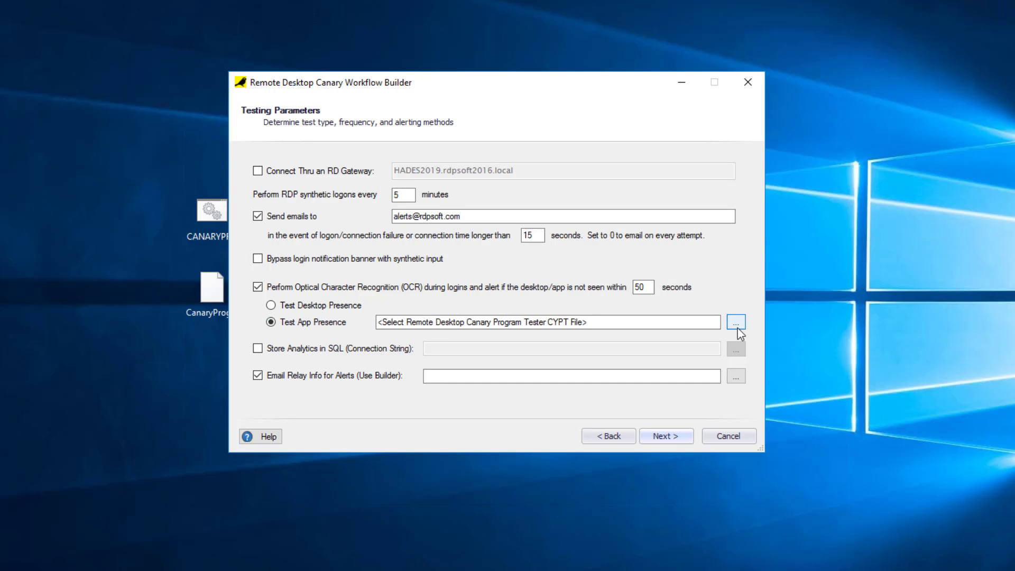
click(737, 326)
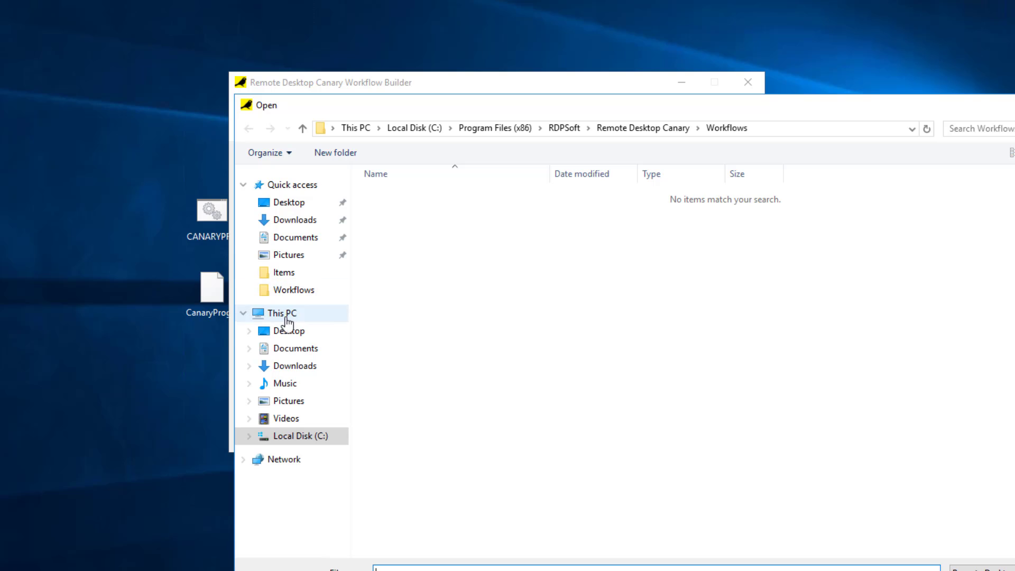
Choose CanaryProgramTest.cypt from the Desktop as the app-presence test file.
click(288, 330)
click(391, 211)
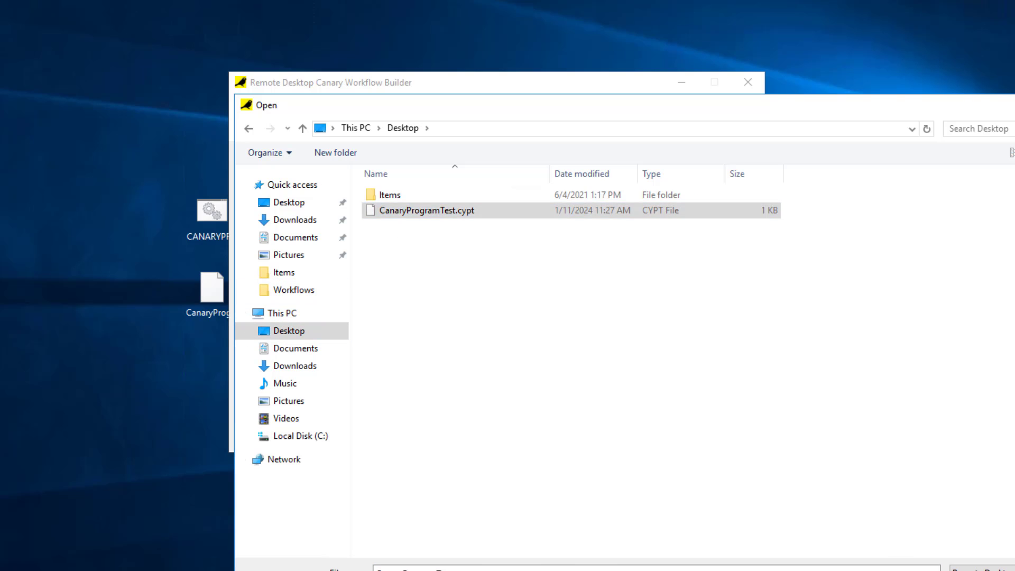
click(978, 569)
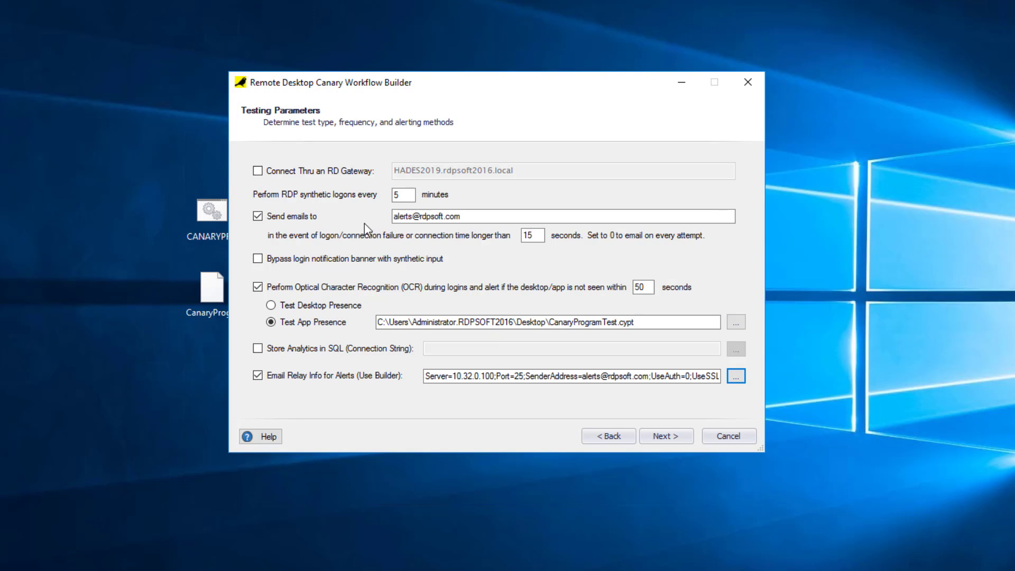
Check the email relay settings and the test file path, then go to the credentials page.
click(505, 376)
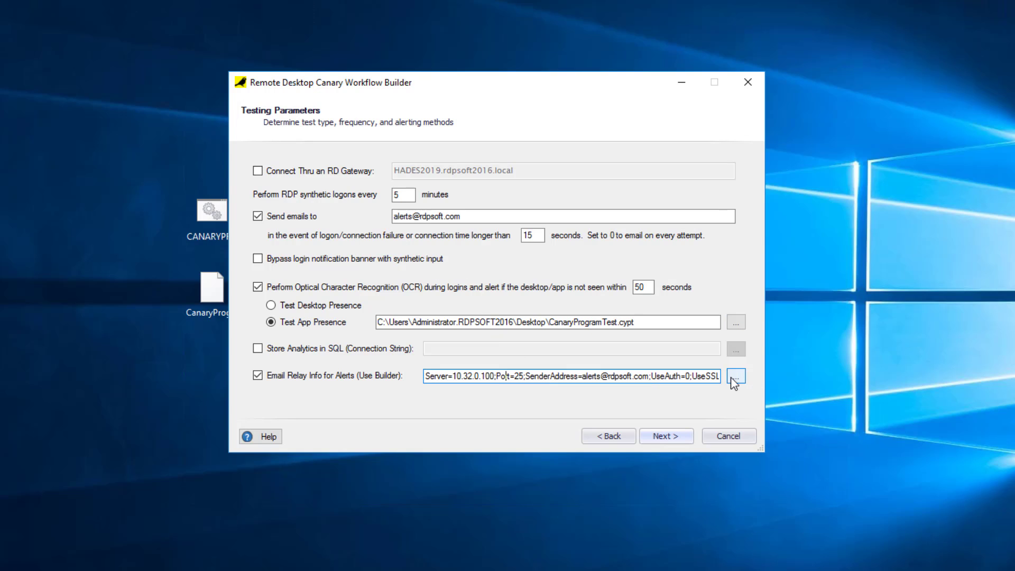
click(658, 327)
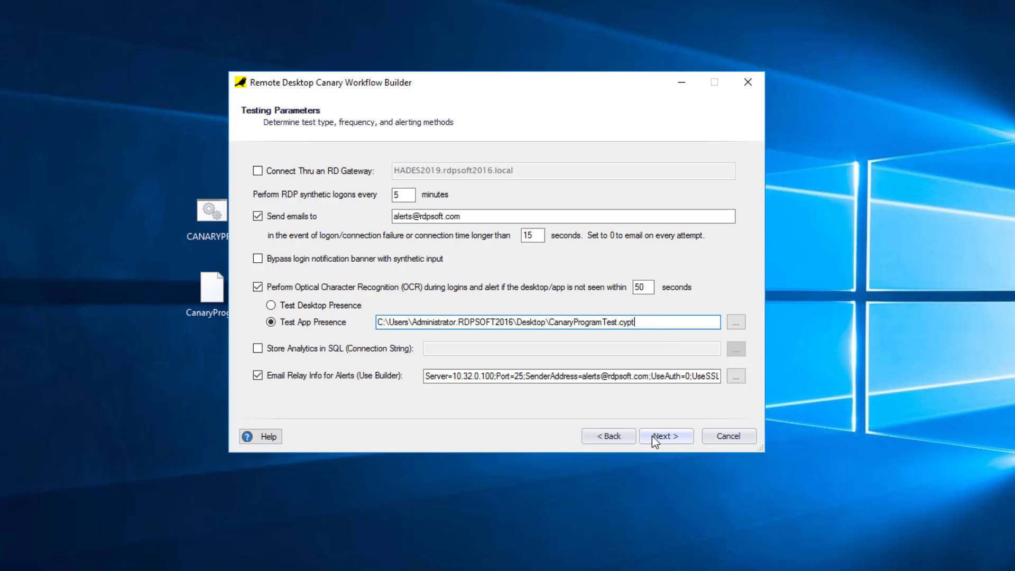
click(665, 436)
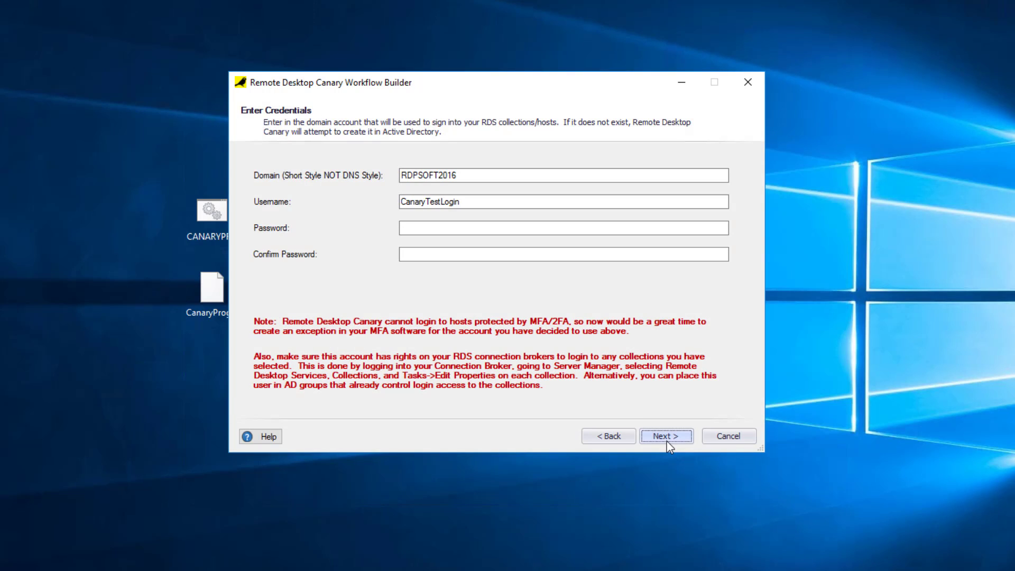
Change the login username's ending to 'AppTester', set and confirm its password, and start configuration.
drag(479, 204, 401, 207)
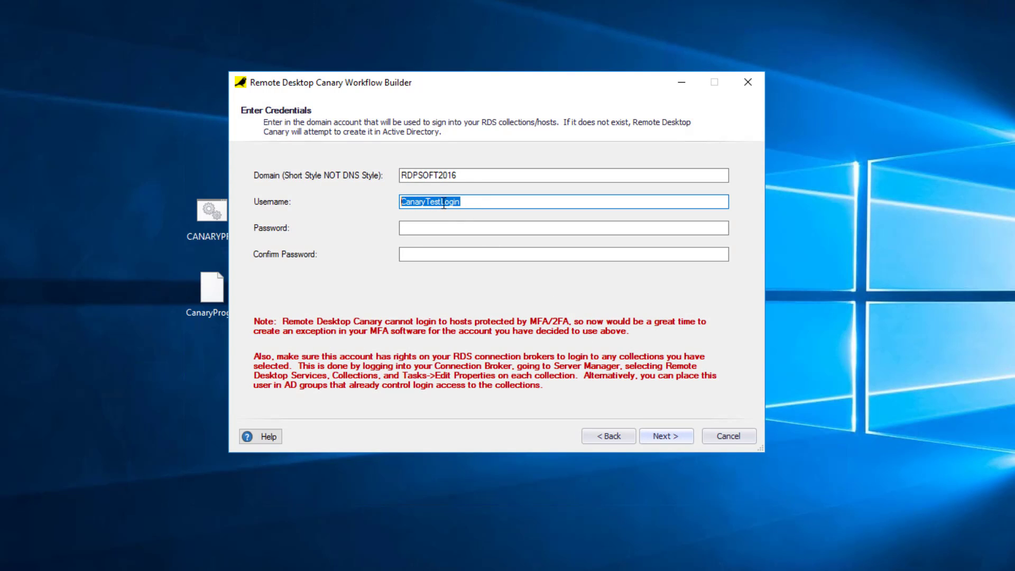
drag(473, 203, 426, 203)
text(AppTester)
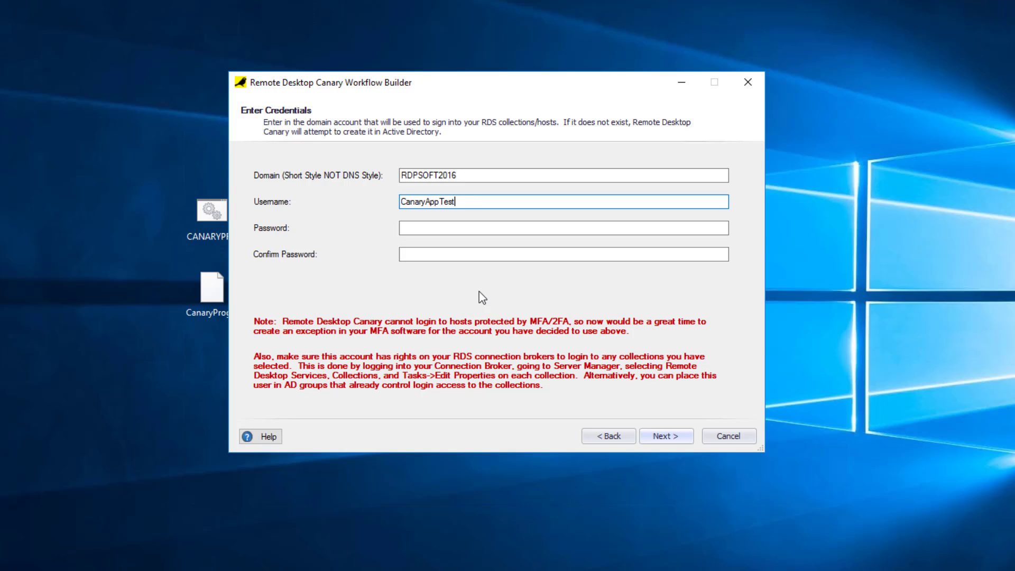
key(Tab)
text(****************)
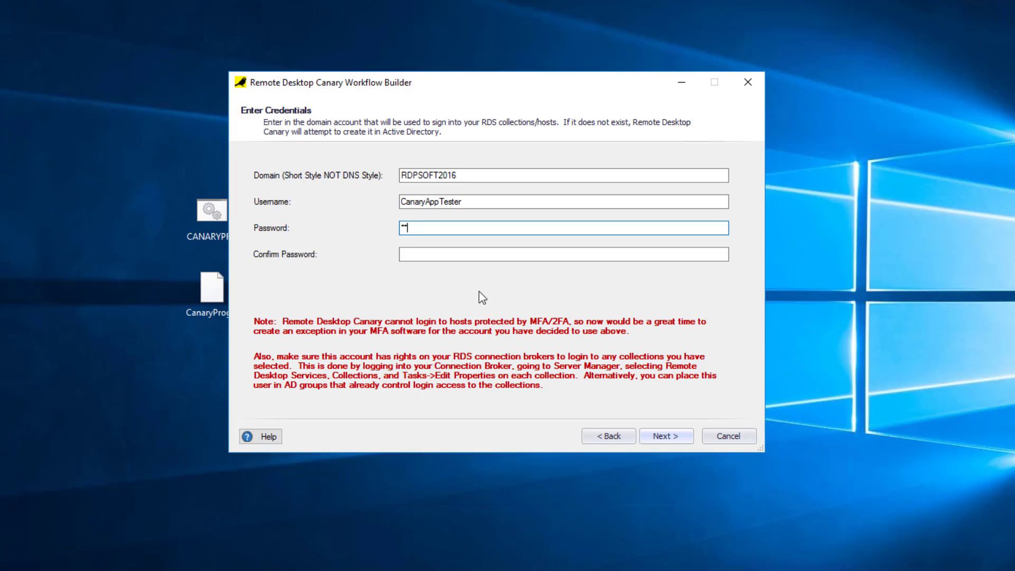
text(**)
key(Tab)
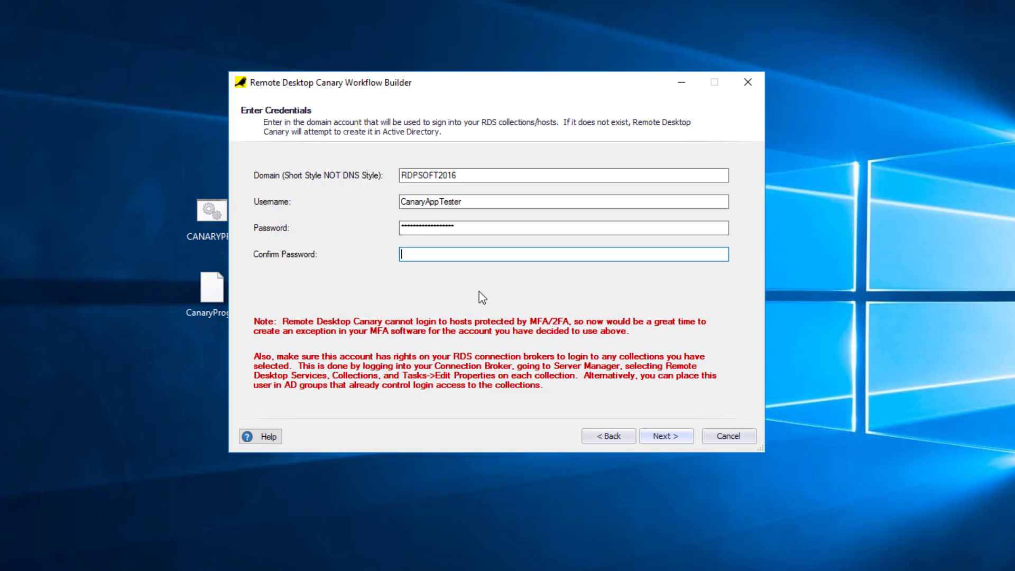
text(******************)
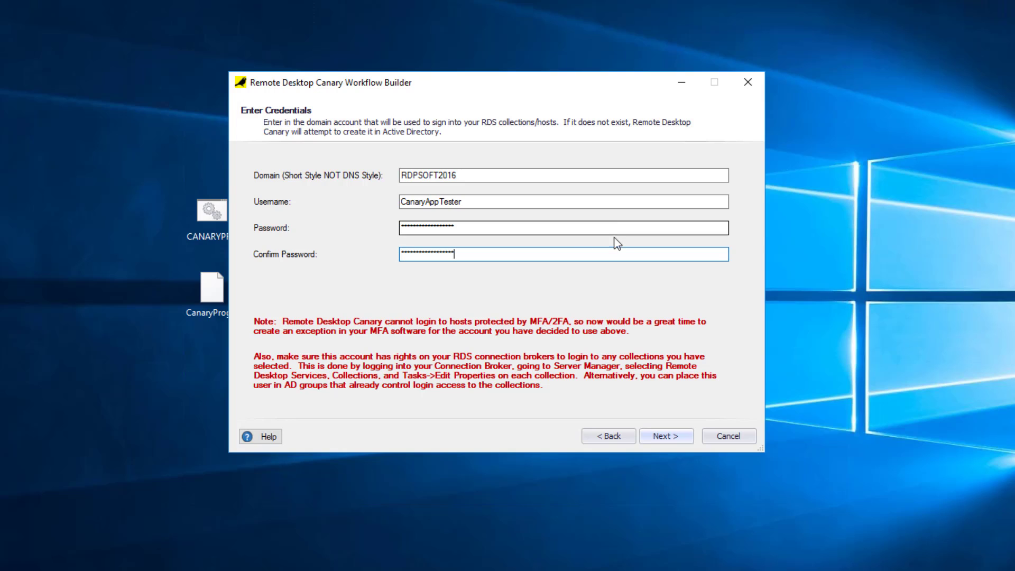
click(672, 441)
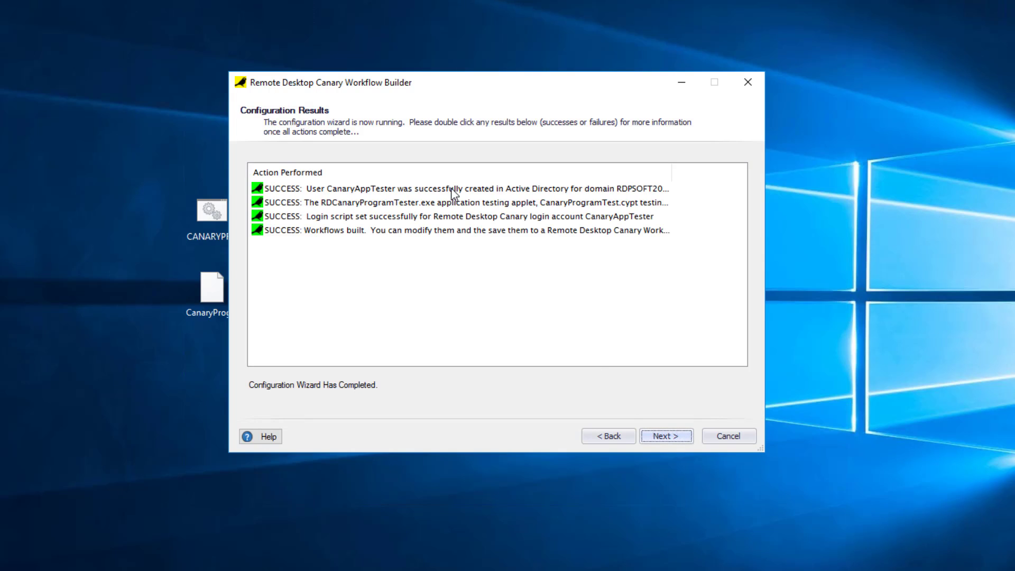
Read and dismiss the details of the account-creation, file-copy and login-script SUCCESS results.
double_click(452, 193)
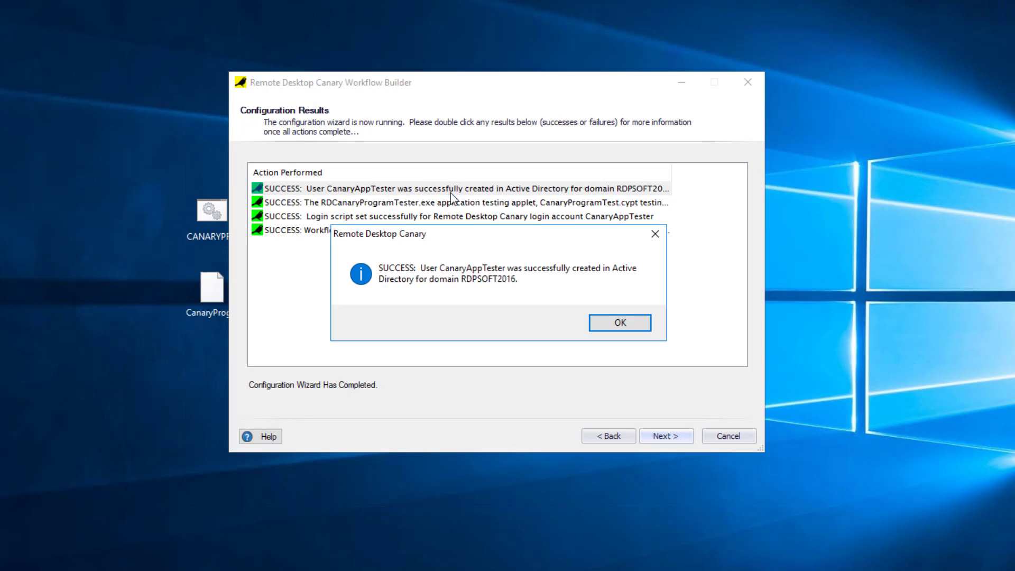
click(611, 322)
double_click(411, 203)
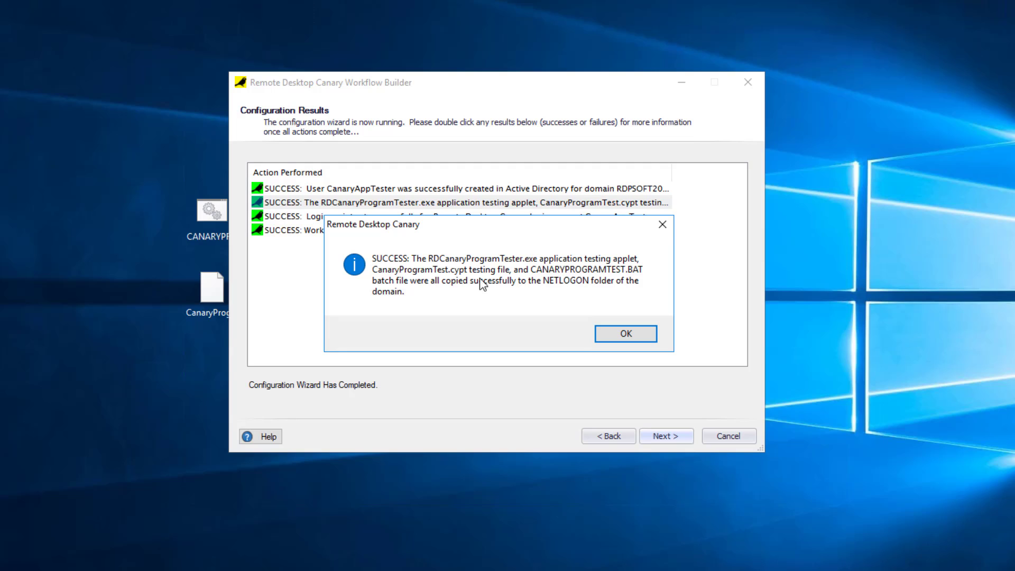
click(626, 335)
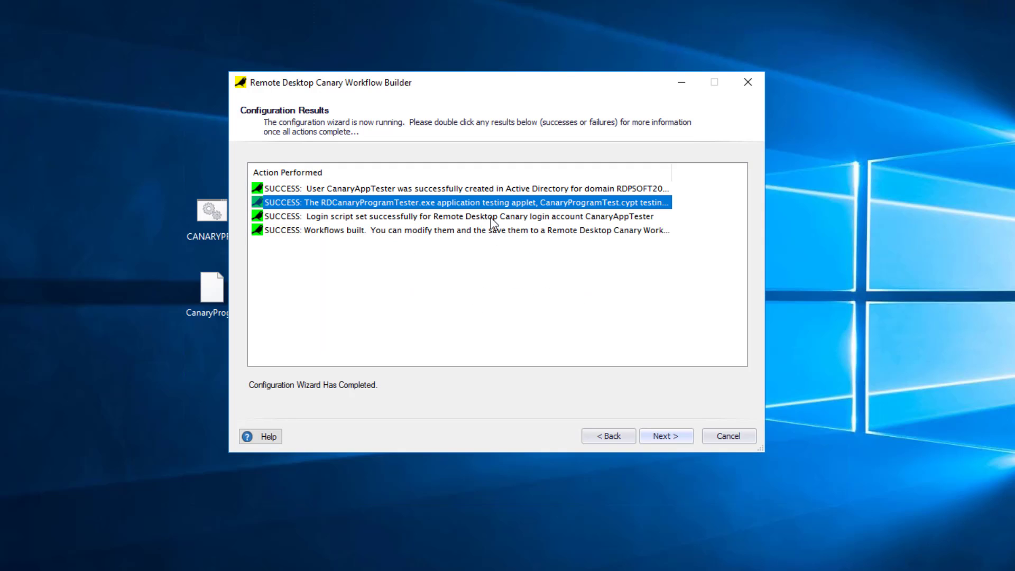
double_click(491, 217)
click(625, 333)
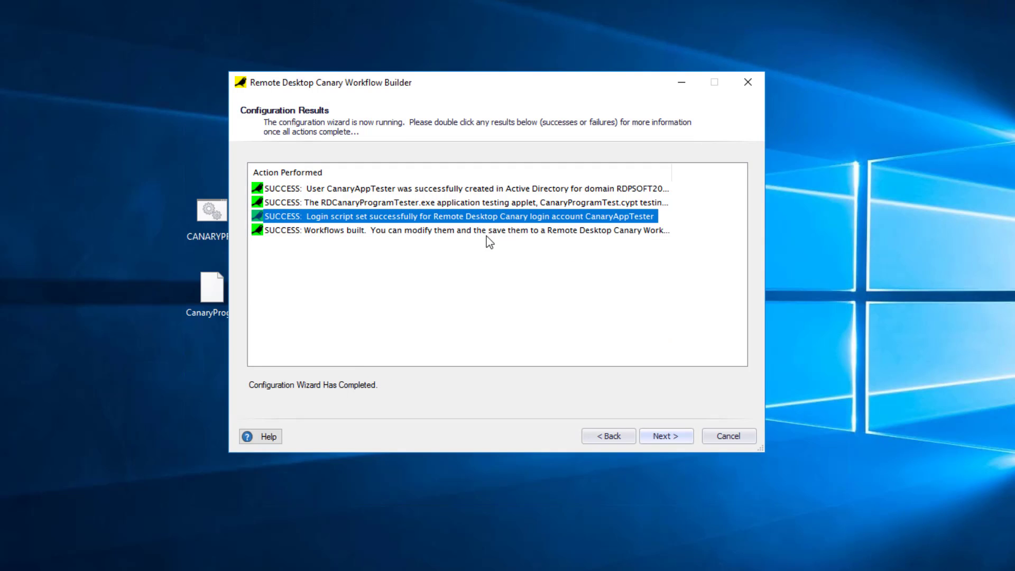
Finish the wizard, save the workflow as CanaryTestEdgeApp.rdcw, and test the current workflow once.
click(664, 438)
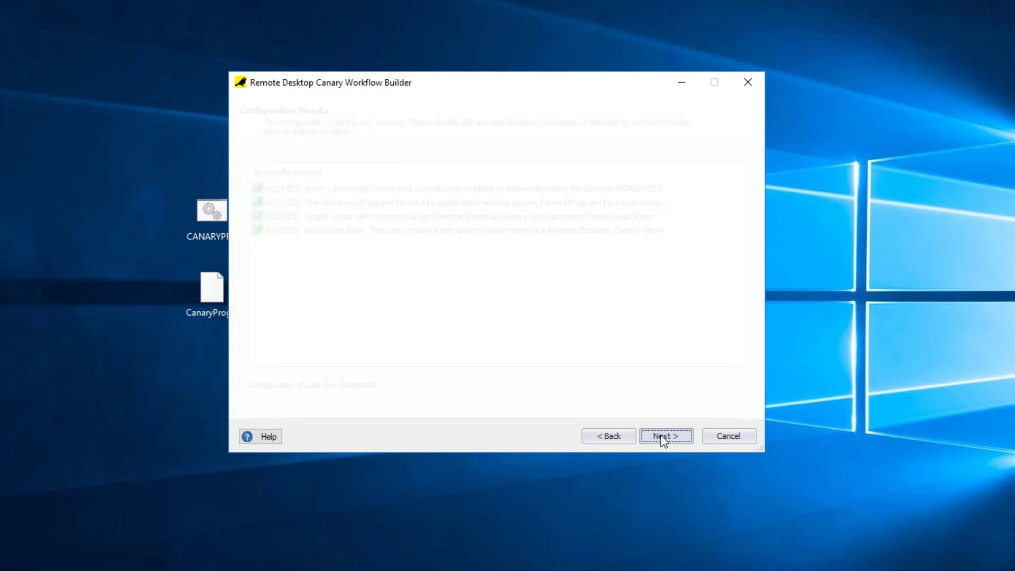
click(665, 436)
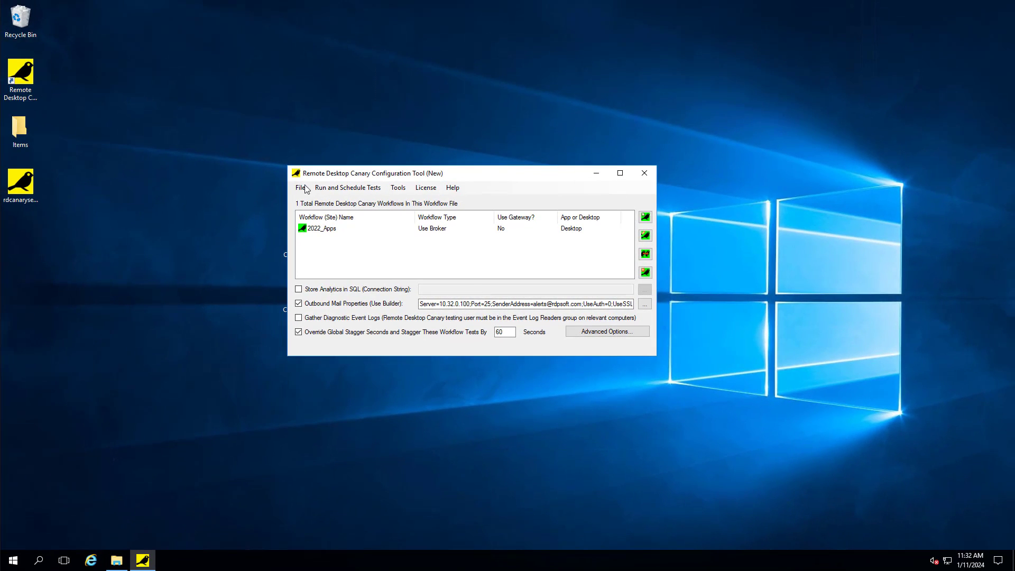
click(300, 188)
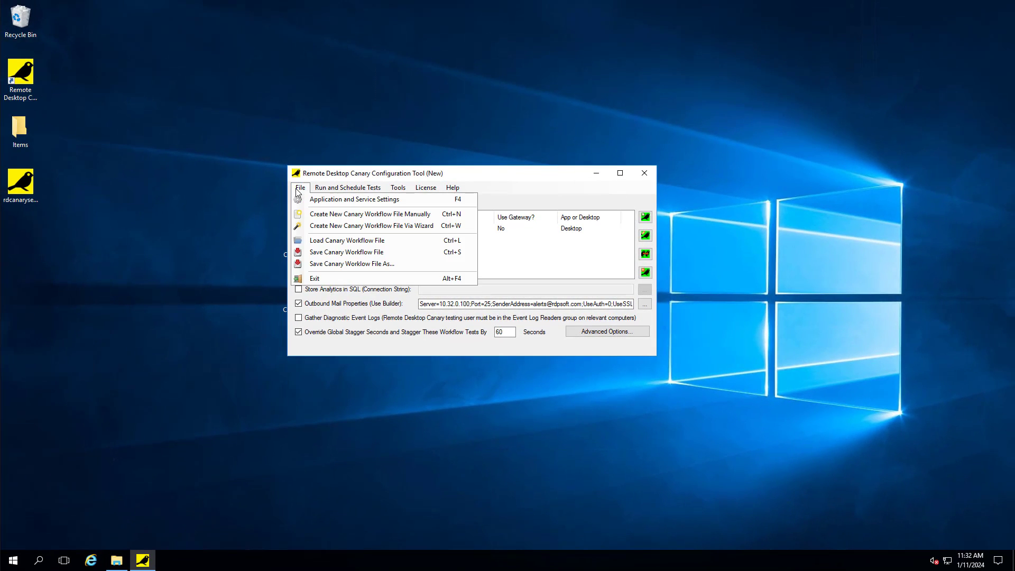
click(324, 257)
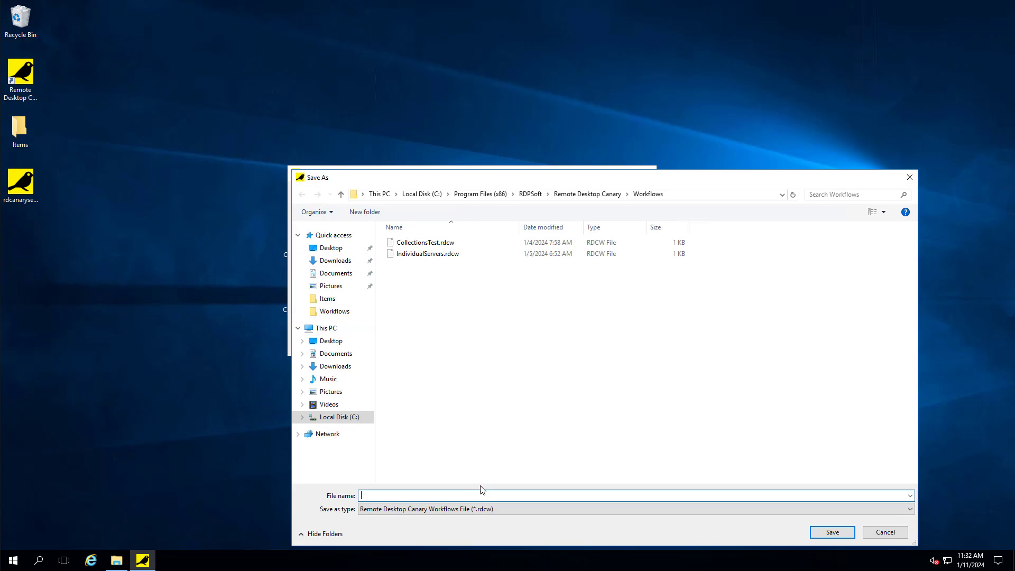
text(Canaryte)
key(BackSpace)
key(BackSpace)
text(TestEdgeApp)
click(832, 532)
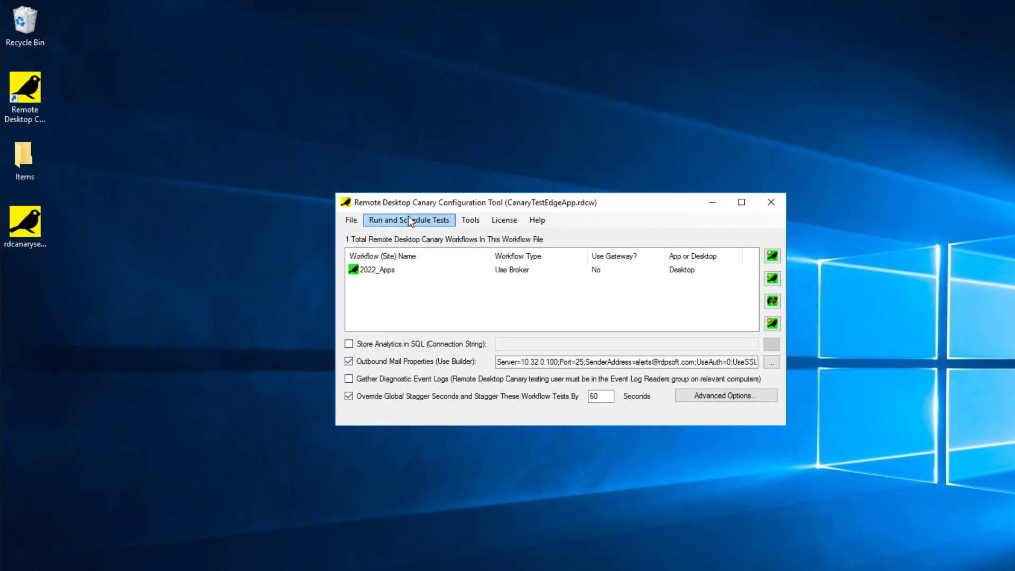
click(408, 218)
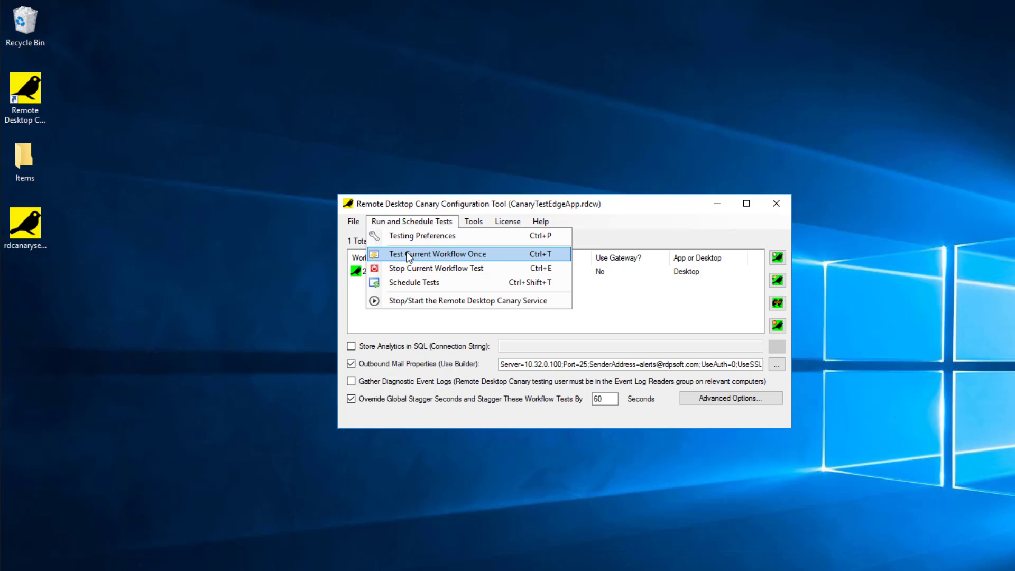
click(408, 255)
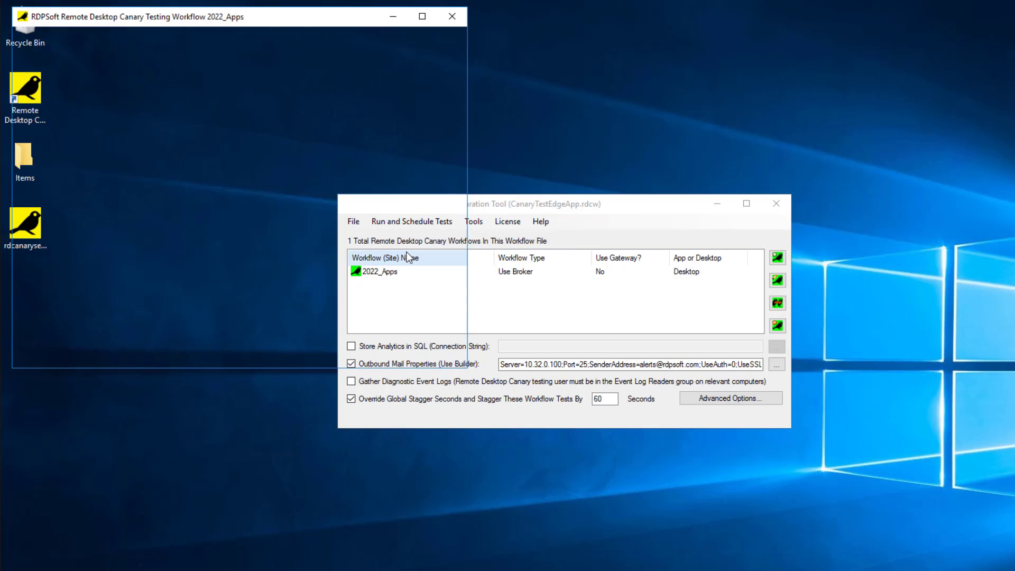